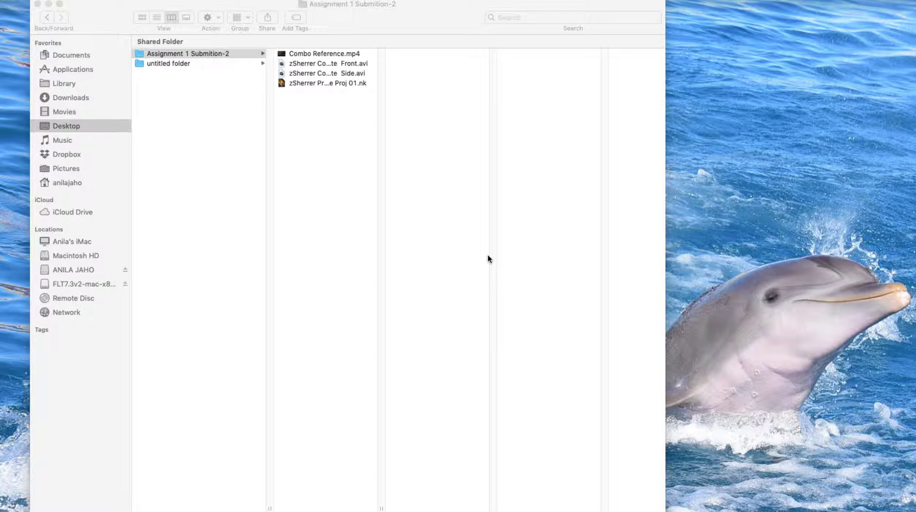
Step: Open the Practice Proj 01 Nuke script from the Assignment 1 Submition-2 folder in NukeX 11.3v4, allowing incoming network connections
{"action": "left_click", "coordinate": [141, 56]}
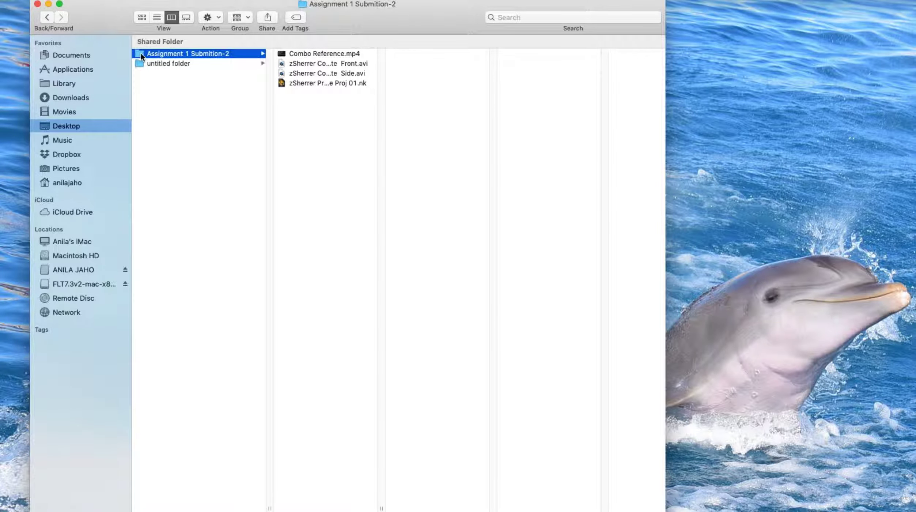
{"action": "left_click", "coordinate": [292, 84]}
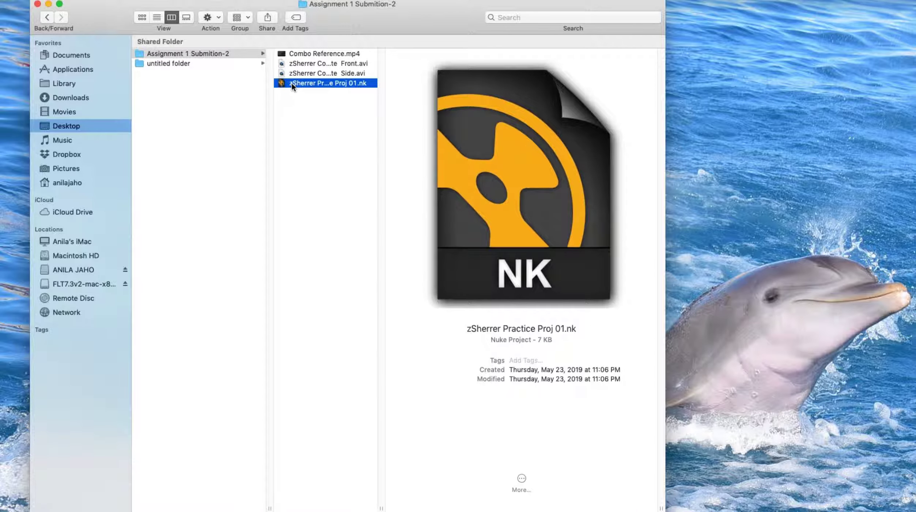
{"action": "right_click", "coordinate": [293, 83]}
{"action": "mouse_move", "coordinate": [349, 98]}
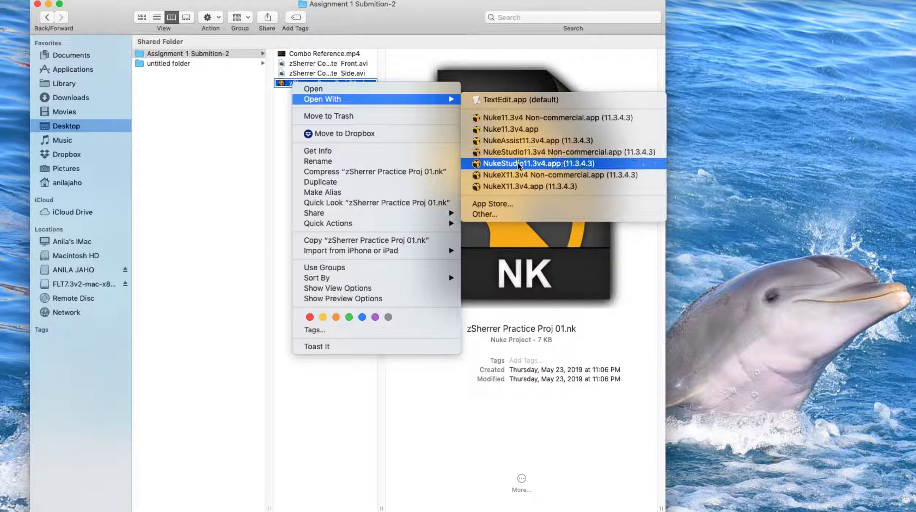
{"action": "left_click", "coordinate": [501, 176]}
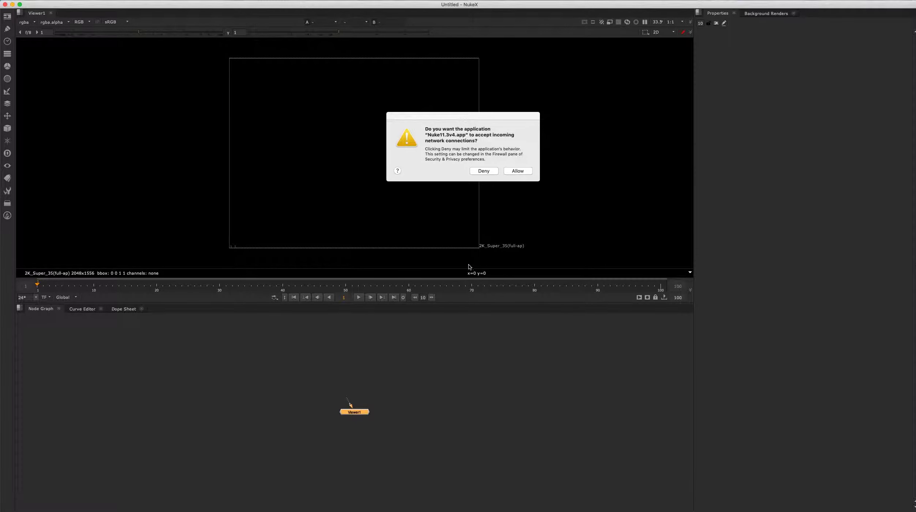
{"action": "left_click", "coordinate": [518, 171]}
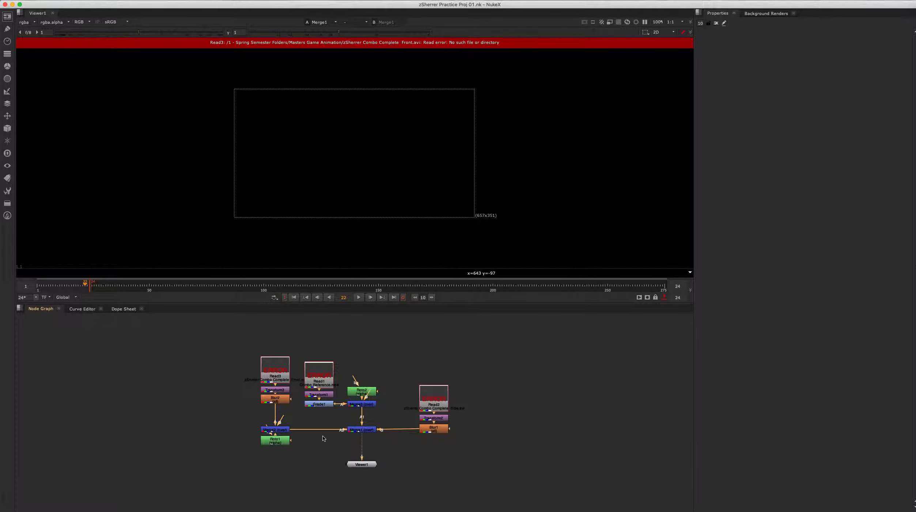
Step: Move the Read3, Read1 and Read2 nodes up into a row, clear of their Transform nodes in the node graph
{"action": "left_click", "coordinate": [273, 372]}
{"action": "left_click_drag", "start_coordinate": [273, 372], "coordinate": [273, 351]}
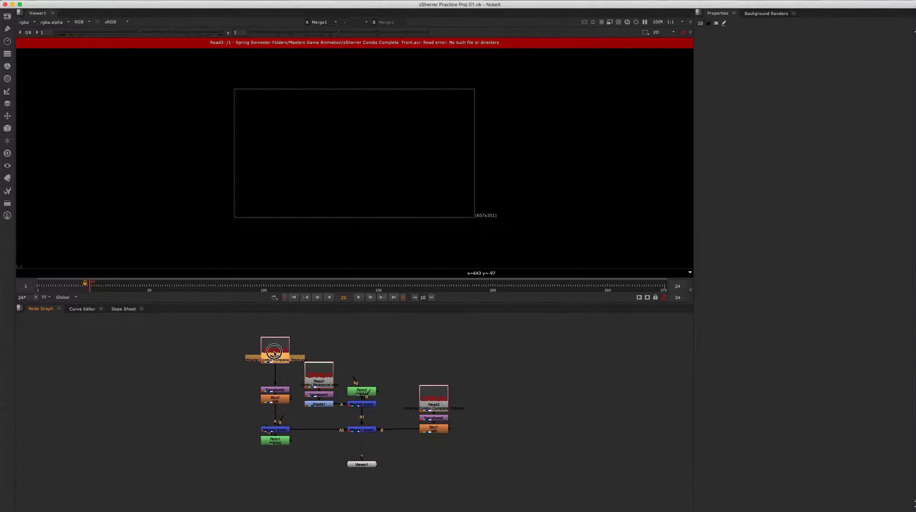
{"action": "left_click_drag", "start_coordinate": [325, 377], "coordinate": [328, 353]}
{"action": "left_click_drag", "start_coordinate": [439, 405], "coordinate": [439, 357]}
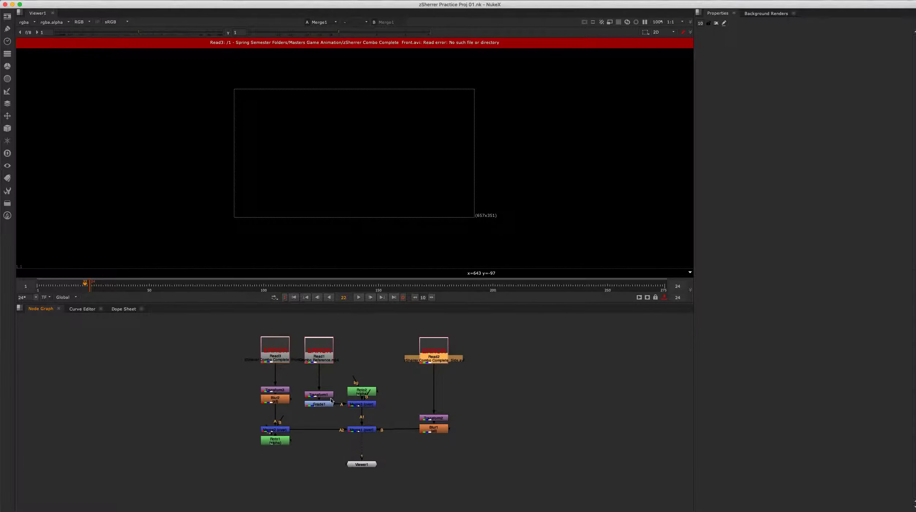
{"action": "scroll", "coordinate": [309, 395], "scroll_direction": "up", "scroll_amount": 1}
{"action": "scroll", "coordinate": [309, 395], "scroll_direction": "up", "scroll_amount": 2}
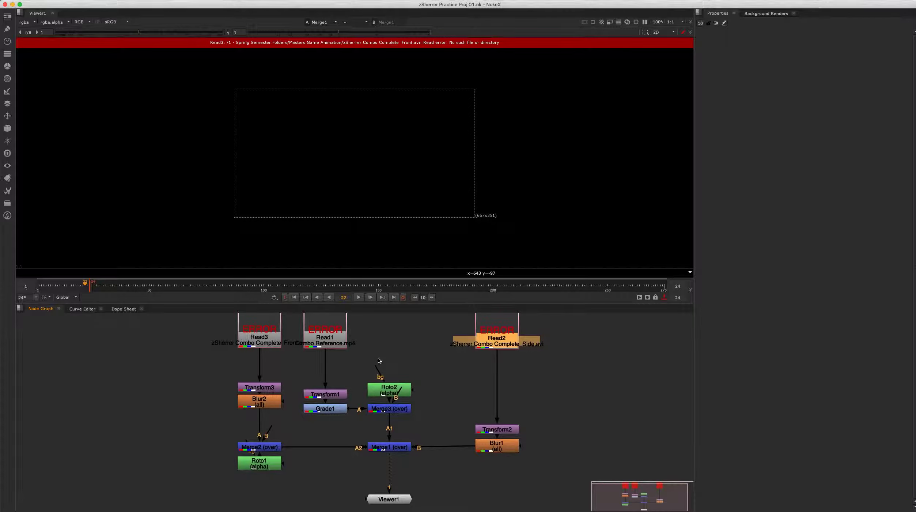
{"action": "middle_click_drag", "start_coordinate": [378, 361], "coordinate": [295, 386]}
{"action": "scroll", "coordinate": [289, 385], "scroll_direction": "down", "scroll_amount": 1}
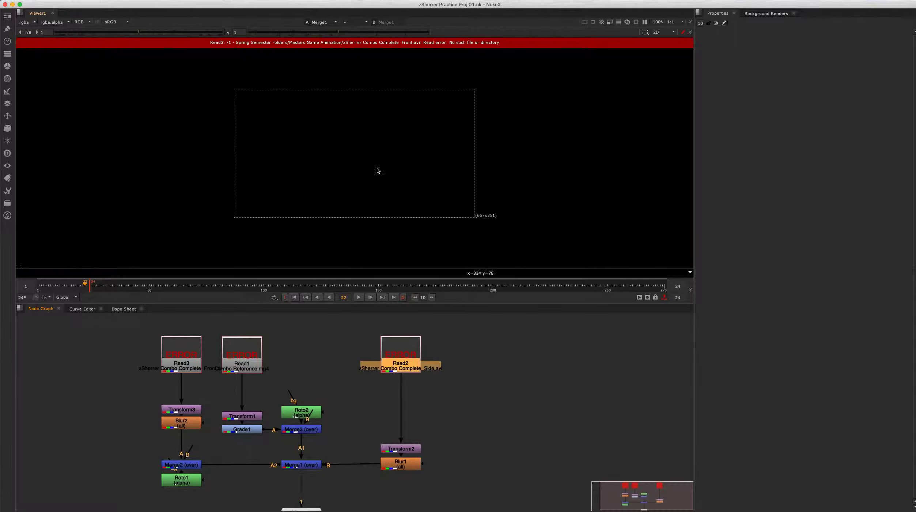
Step: Switch to Finder and compare the media files in the Assignment 1 Submition-2 folder with the script's Read nodes
{"action": "left_click_drag", "start_coordinate": [914, 2], "coordinate": [393, 16]}
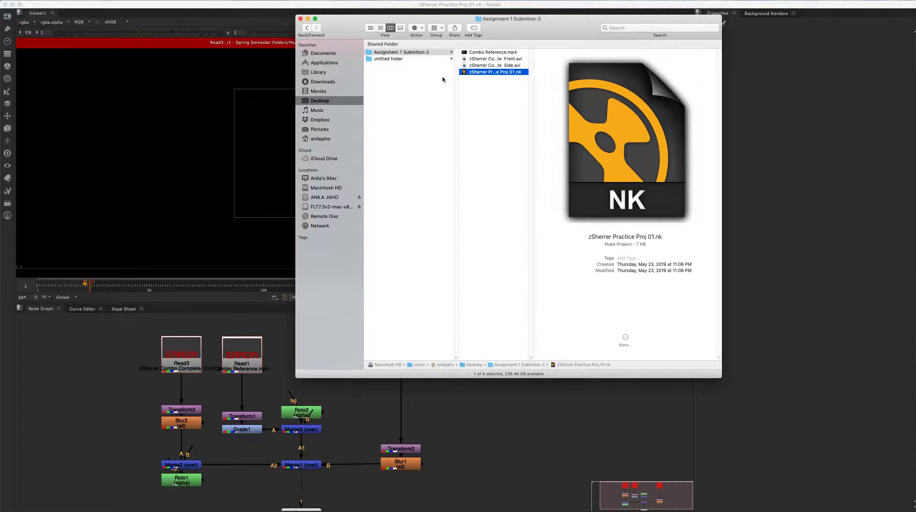
{"action": "left_click", "coordinate": [471, 53]}
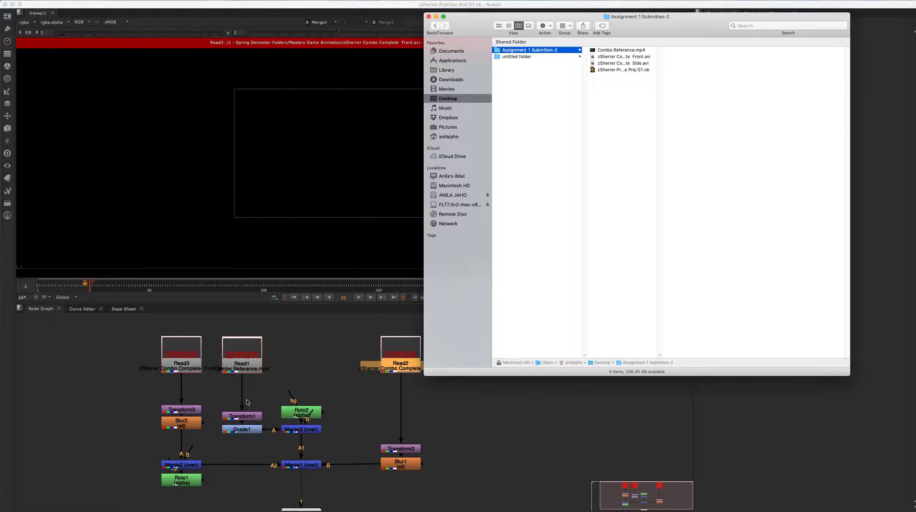
{"action": "left_click_drag", "start_coordinate": [593, 17], "coordinate": [616, 13]}
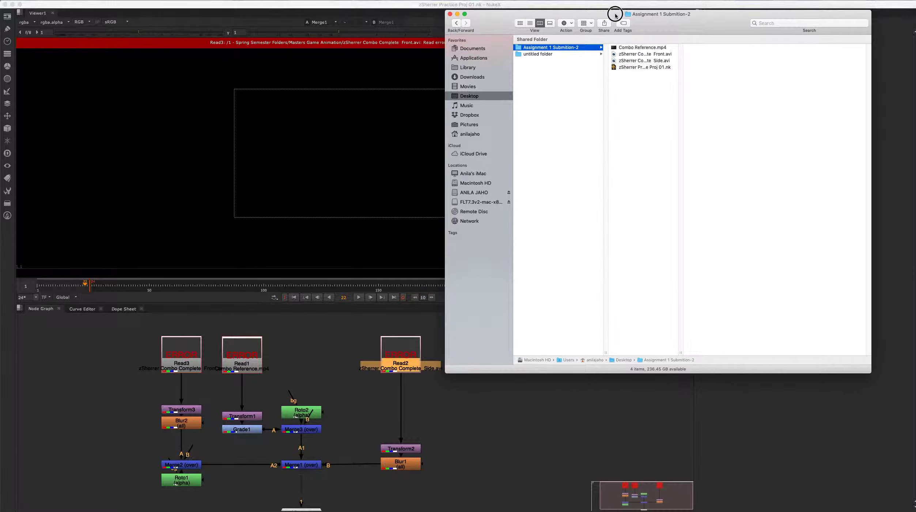
{"action": "left_click", "coordinate": [405, 357]}
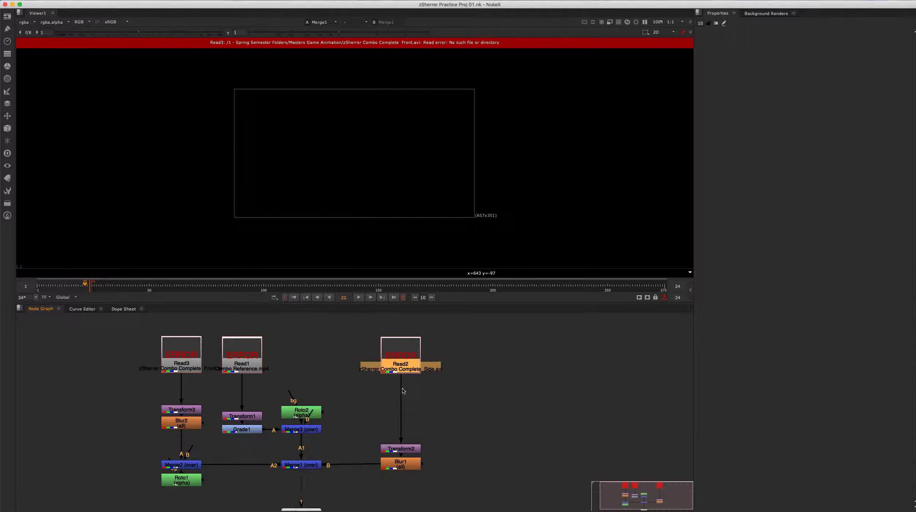
Step: Open the Project Settings and widen the properties area so the full script path is readable
{"action": "left_click", "coordinate": [498, 371]}
{"action": "key", "text": "s"}
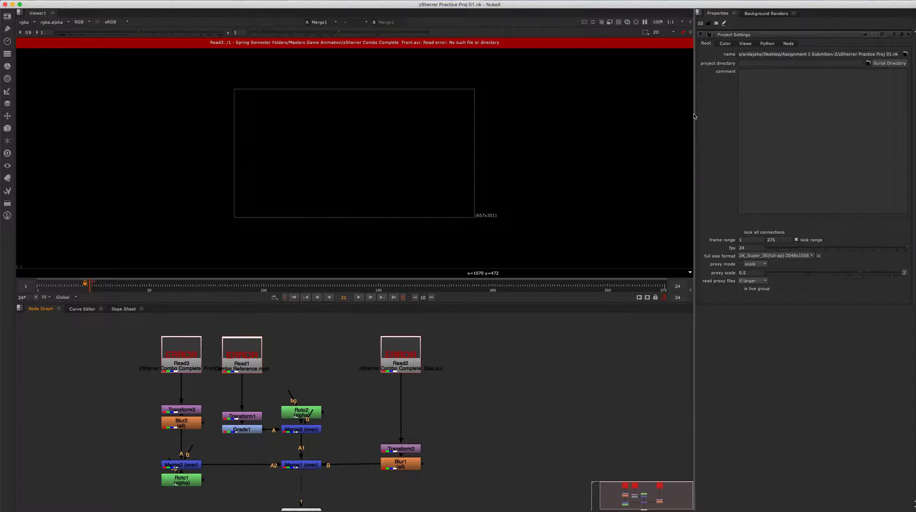
{"action": "left_click_drag", "start_coordinate": [696, 116], "coordinate": [567, 117]}
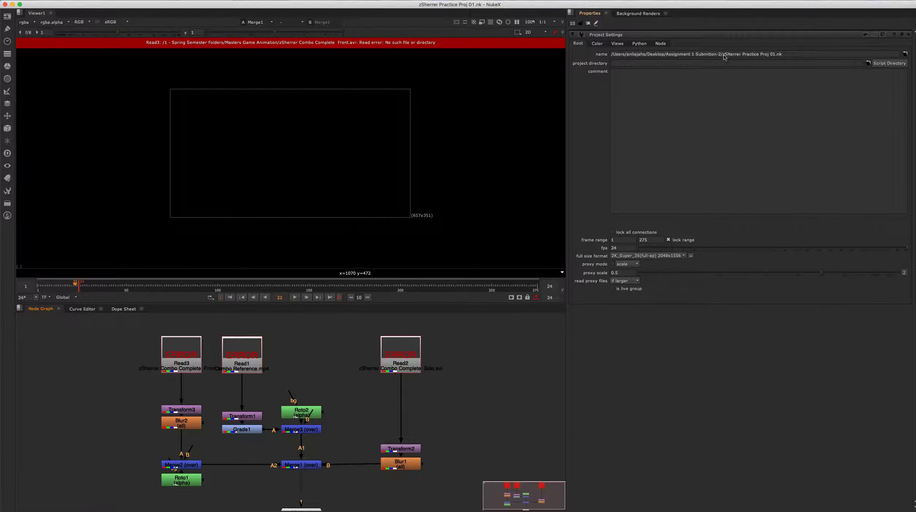
Step: Examine the script's folder and file name in the Project Settings path, comparing them with the Assignment 1 Submition-2 folder in Finder
{"action": "left_click_drag", "start_coordinate": [784, 55], "coordinate": [667, 58]}
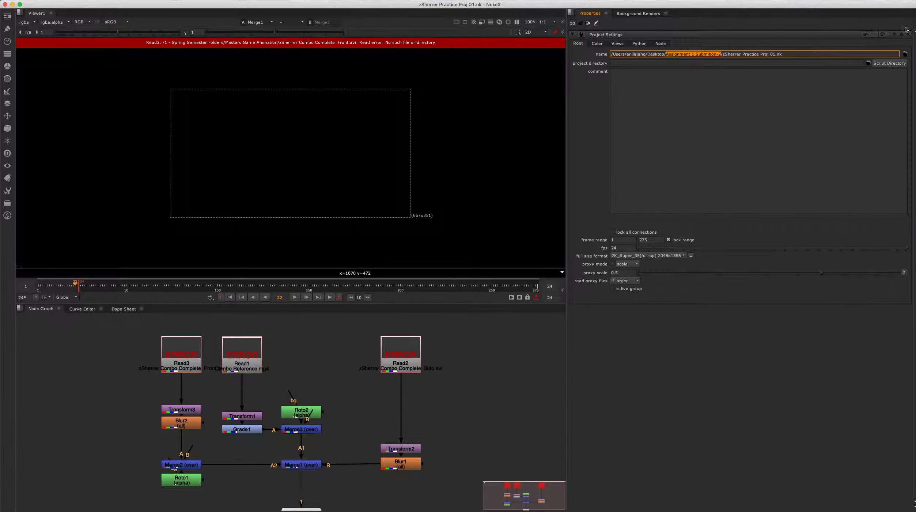
{"action": "left_click", "coordinate": [907, 14]}
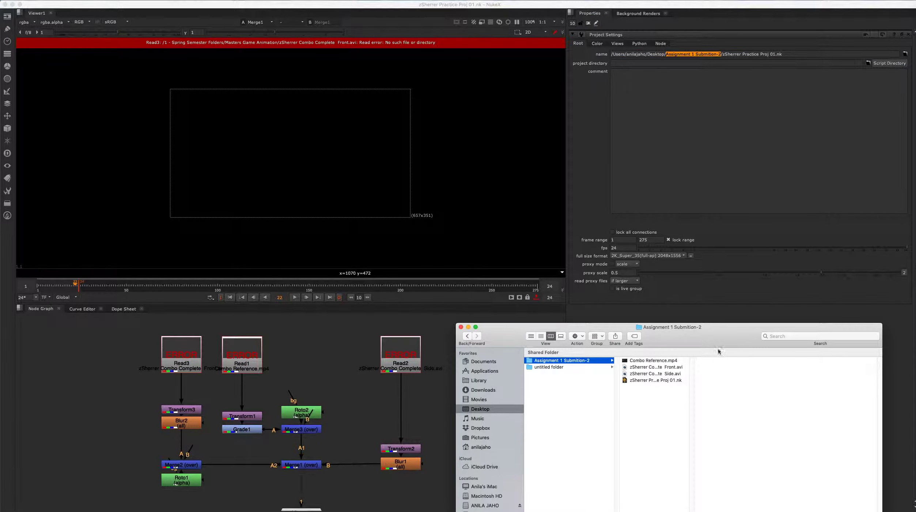
{"action": "left_click_drag", "start_coordinate": [724, 334], "coordinate": [741, 145]}
{"action": "left_click_drag", "start_coordinate": [784, 55], "coordinate": [723, 56]}
{"action": "left_click", "coordinate": [906, 75]}
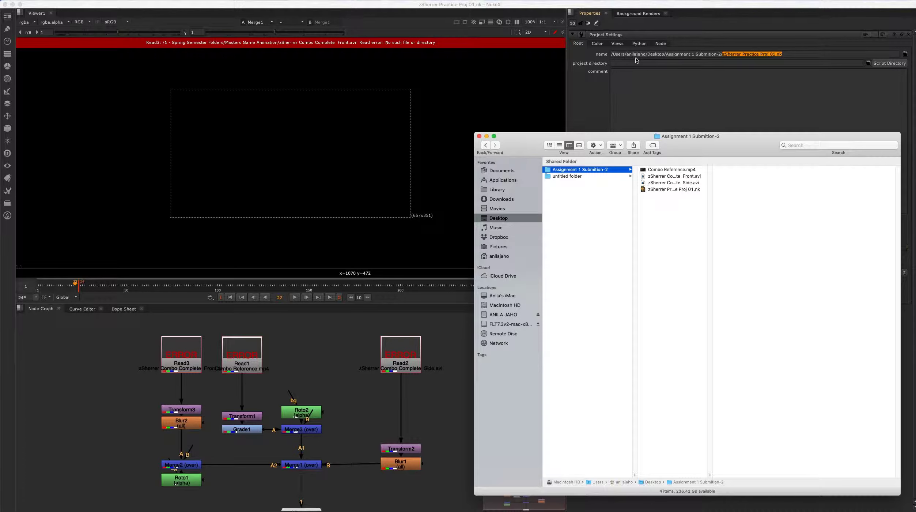
{"action": "left_click", "coordinate": [793, 51]}
{"action": "left_click", "coordinate": [793, 57]}
{"action": "left_click_drag", "start_coordinate": [792, 55], "coordinate": [592, 65]}
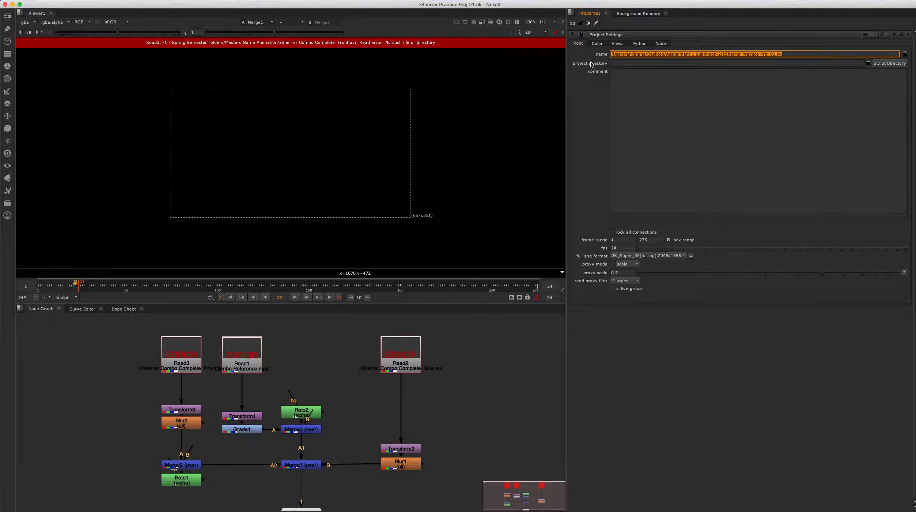
Step: Set the project directory to the script directory expression [python {nuke.script_directory()}]
{"action": "left_click", "coordinate": [886, 65]}
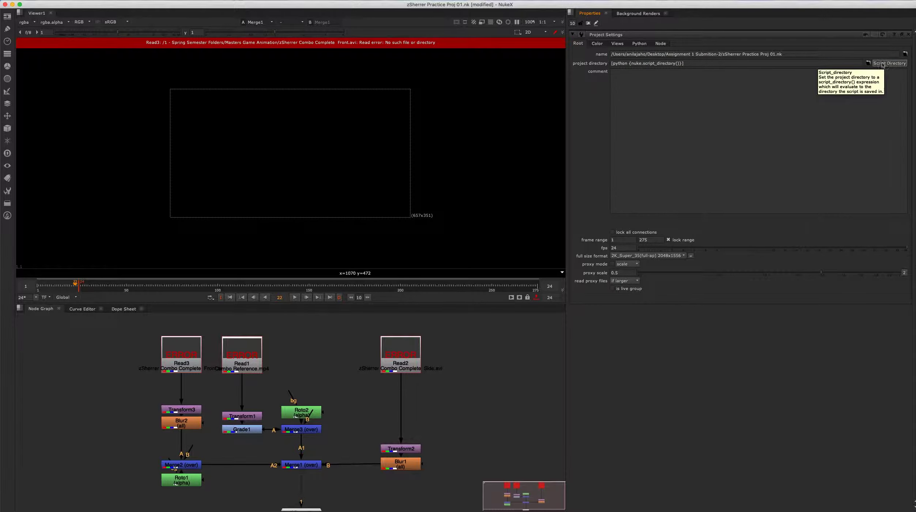
{"action": "mouse_move", "coordinate": [612, 64]}
{"action": "left_mouse_down"}
{"action": "mouse_move", "coordinate": [664, 64]}
{"action": "mouse_move", "coordinate": [603, 64]}
{"action": "left_mouse_up"}
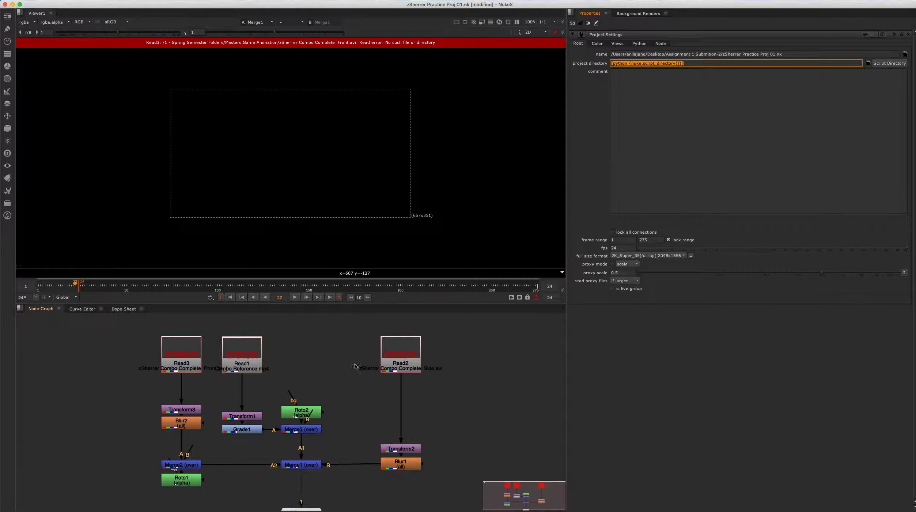
{"action": "left_click", "coordinate": [382, 355]}
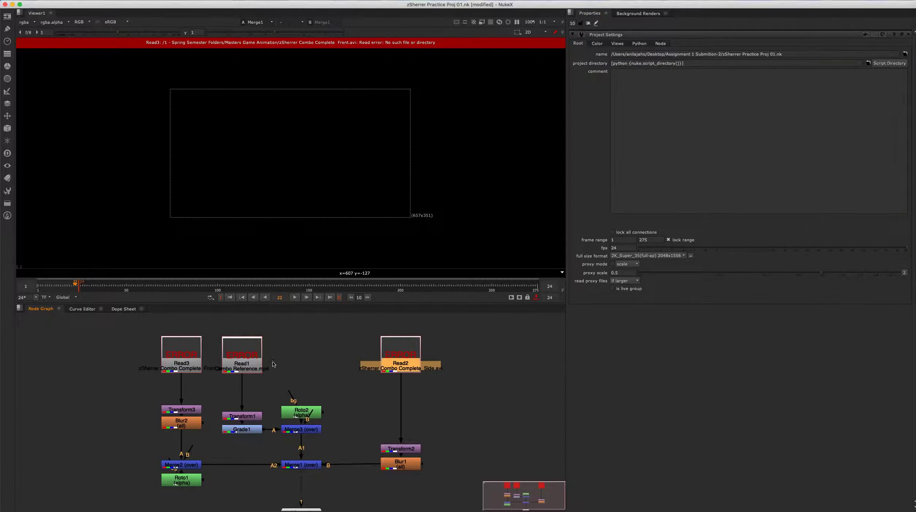
{"action": "left_click", "coordinate": [252, 357]}
{"action": "left_click", "coordinate": [180, 357]}
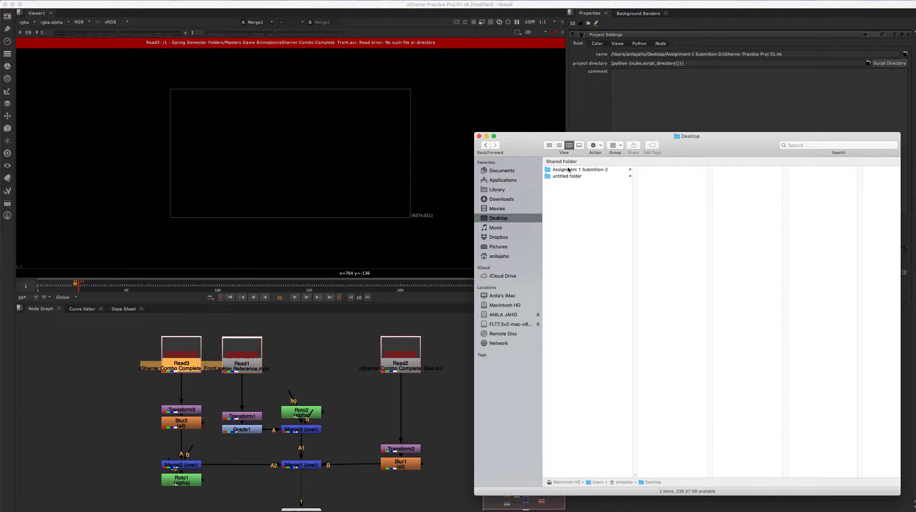
Step: In Finder, create a new folder named Media inside the Assignment 1 Submition-2 folder
{"action": "left_click", "coordinate": [572, 171]}
{"action": "left_click", "coordinate": [650, 190]}
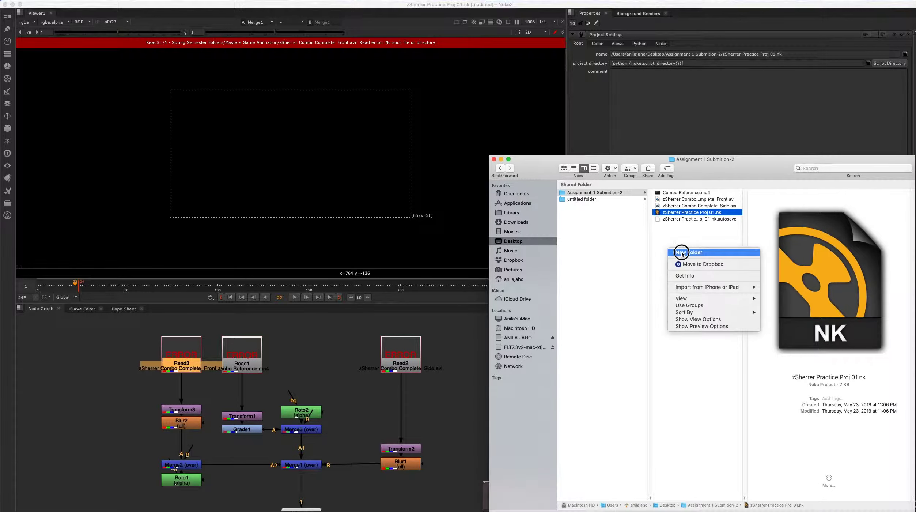
{"action": "left_click", "coordinate": [681, 252]}
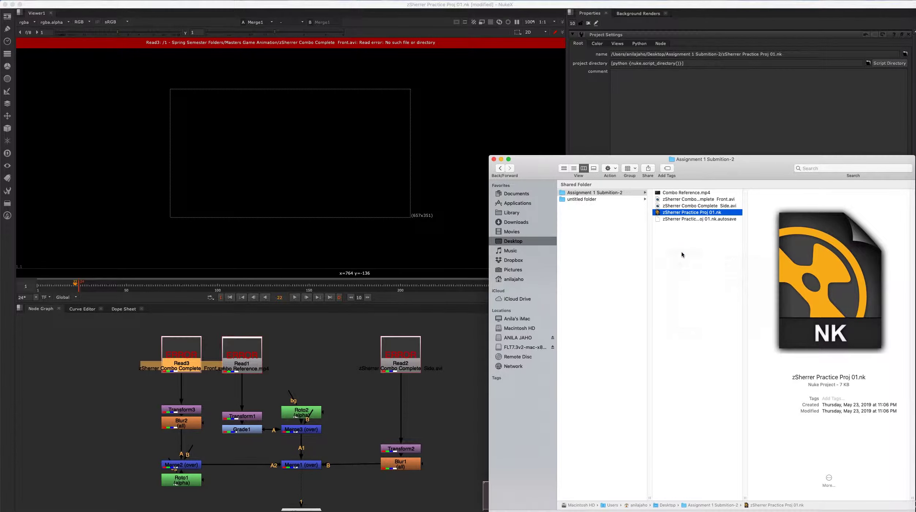
{"action": "type", "text": "M"}
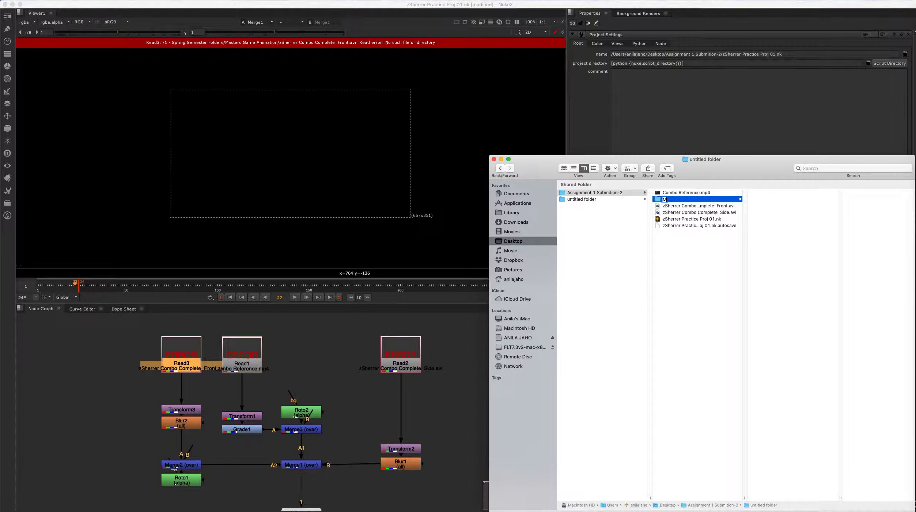
{"action": "type", "text": "ea"}
{"action": "key", "text": "Return"}
Step: Move Combo Reference.mp4 and the front and side Combo Complete AVI files into the Media folder, and open that folder
{"action": "left_click", "coordinate": [710, 193]}
{"action": "mouse_move", "coordinate": [659, 193]}
{"action": "left_mouse_down"}
{"action": "mouse_move", "coordinate": [663, 204]}
{"action": "mouse_move", "coordinate": [666, 193]}
{"action": "left_mouse_up"}
{"action": "left_click", "coordinate": [665, 199]}
{"action": "left_click", "coordinate": [666, 206], "text": "shift"}
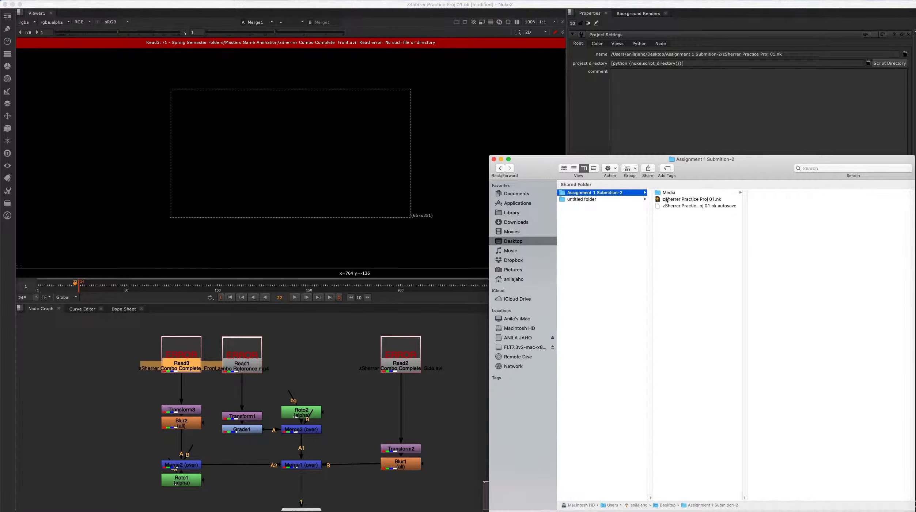
{"action": "left_click", "coordinate": [666, 199]}
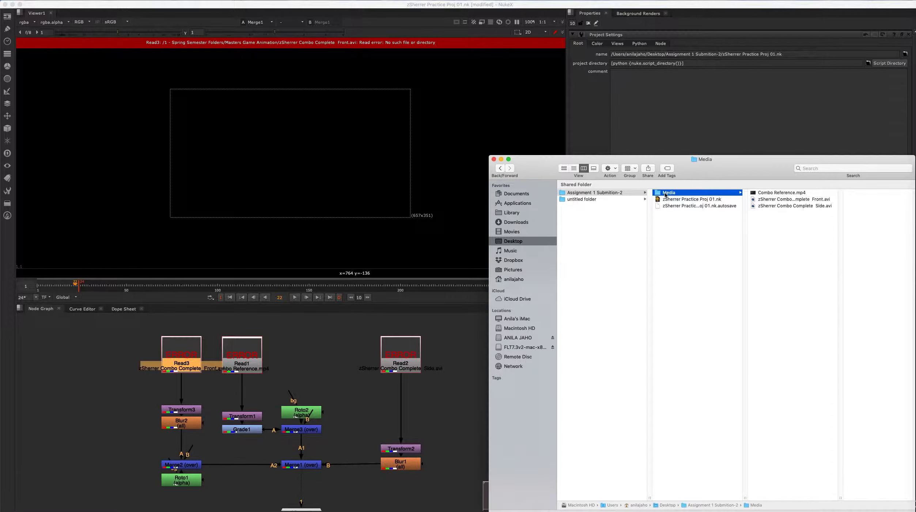
{"action": "left_click", "coordinate": [668, 193]}
Step: Back in NukeX, open the Read2 node's properties and start choosing a replacement for its source file
{"action": "left_click", "coordinate": [402, 361]}
{"action": "double_click", "coordinate": [401, 361]}
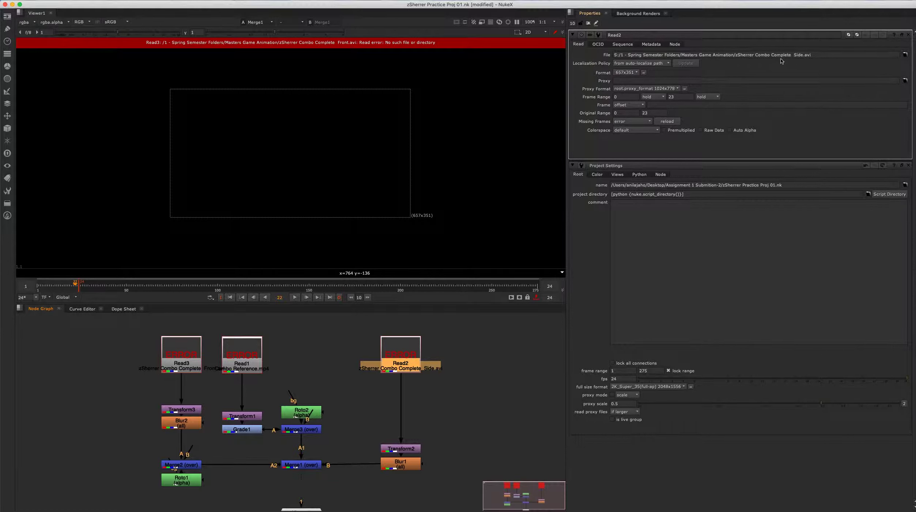
{"action": "left_click", "coordinate": [906, 55]}
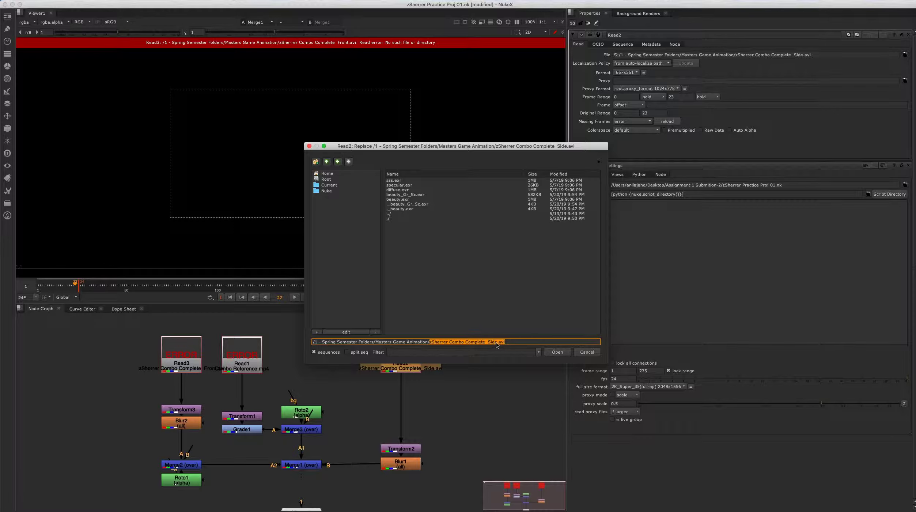
Step: Examine the folders and file name in Read2's broken path, comparing them with the side AVI file in Finder's Media folder
{"action": "left_click", "coordinate": [507, 343]}
{"action": "left_click_drag", "start_coordinate": [508, 343], "coordinate": [428, 344]}
{"action": "left_click_drag", "start_coordinate": [377, 343], "coordinate": [322, 344]}
{"action": "left_click", "coordinate": [375, 344]}
{"action": "left_click", "coordinate": [317, 344]}
{"action": "left_click_drag", "start_coordinate": [376, 342], "coordinate": [427, 344]}
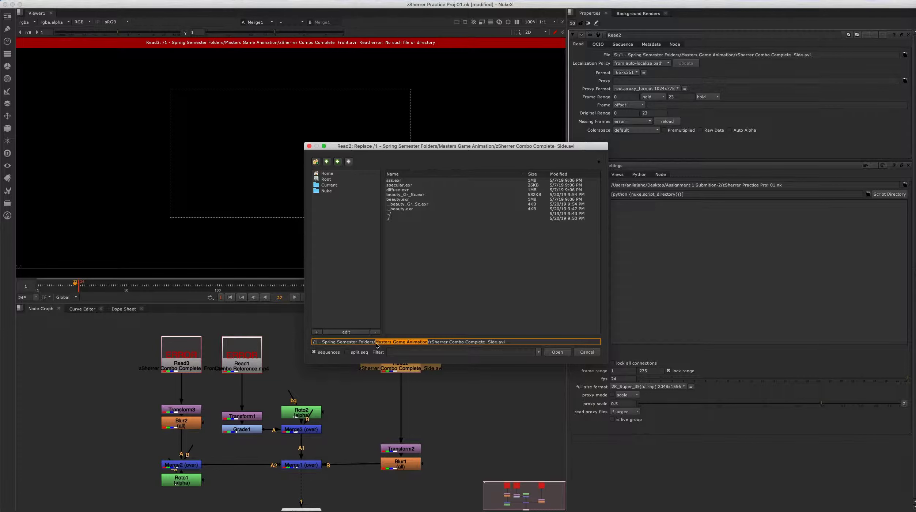
{"action": "left_click", "coordinate": [374, 343]}
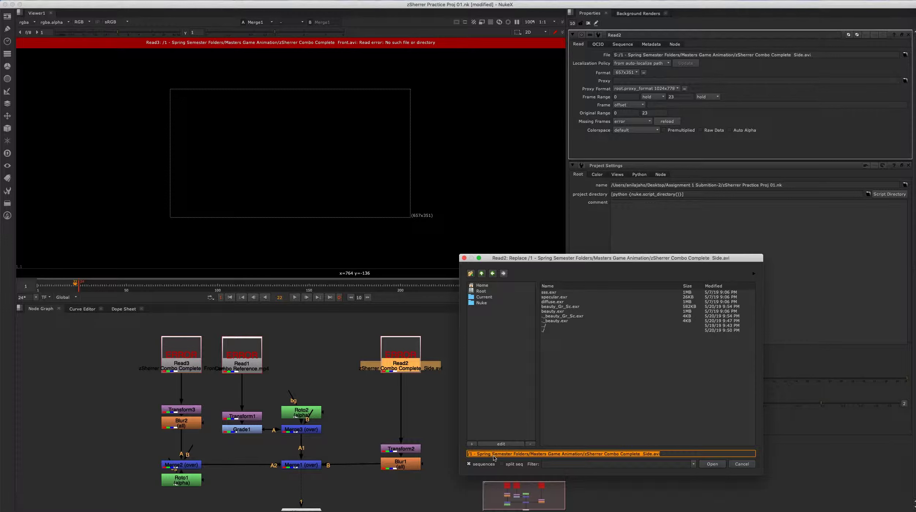
{"action": "left_click_drag", "start_coordinate": [676, 454], "coordinate": [465, 456]}
{"action": "left_click_drag", "start_coordinate": [671, 454], "coordinate": [466, 454]}
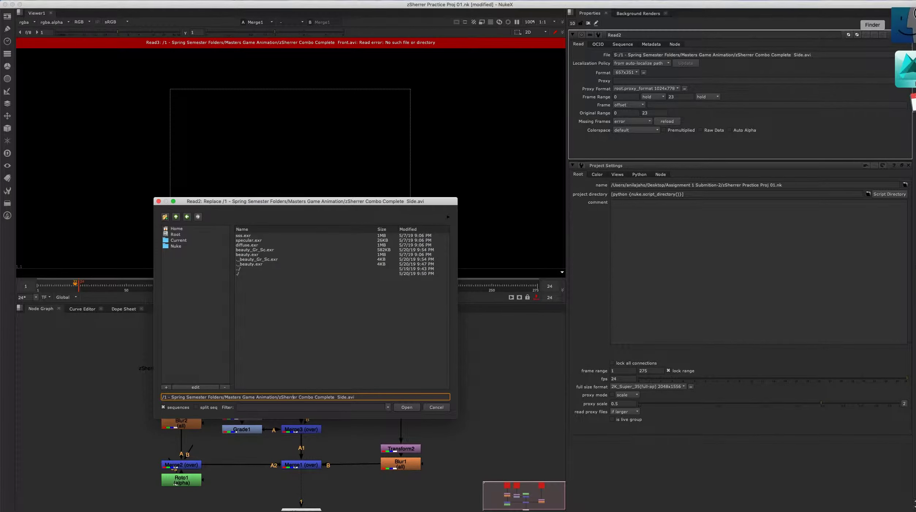
{"action": "left_click", "coordinate": [905, 28]}
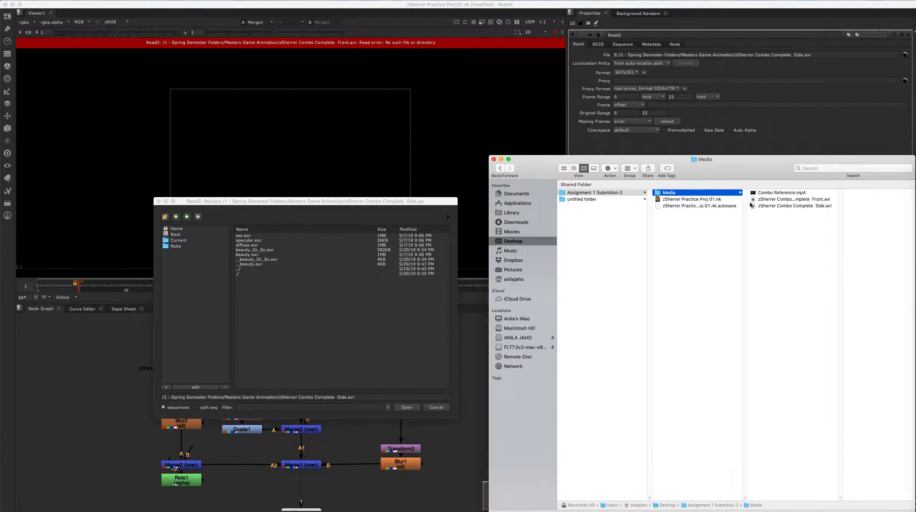
{"action": "left_click_drag", "start_coordinate": [279, 397], "coordinate": [402, 393]}
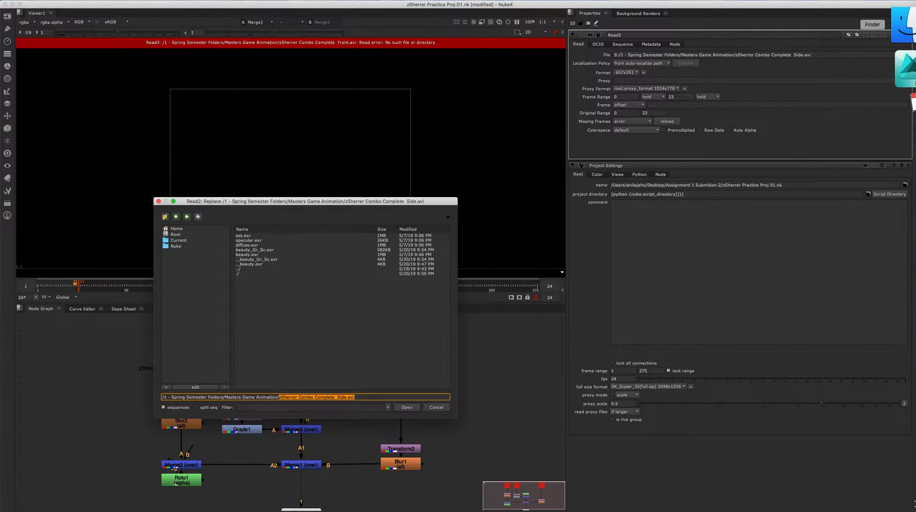
Step: In Read2's replacement path, substitute /Media for the original folders, keeping the side Combo Complete AVI file name
{"action": "left_click", "coordinate": [904, 71]}
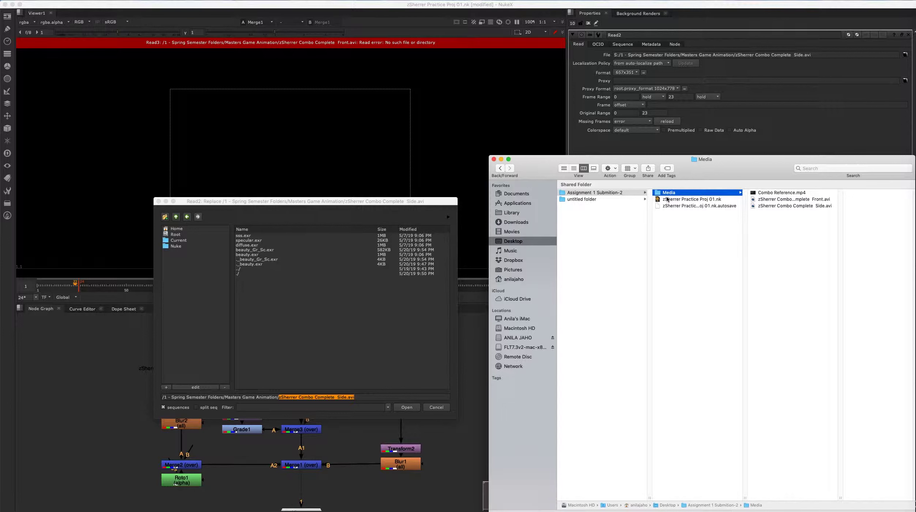
{"action": "left_click", "coordinate": [271, 401]}
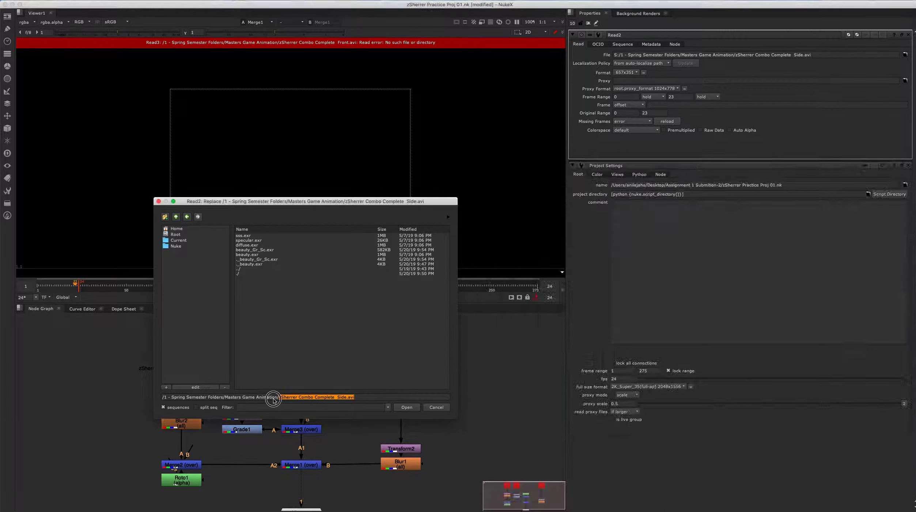
{"action": "left_click_drag", "start_coordinate": [278, 398], "coordinate": [224, 401]}
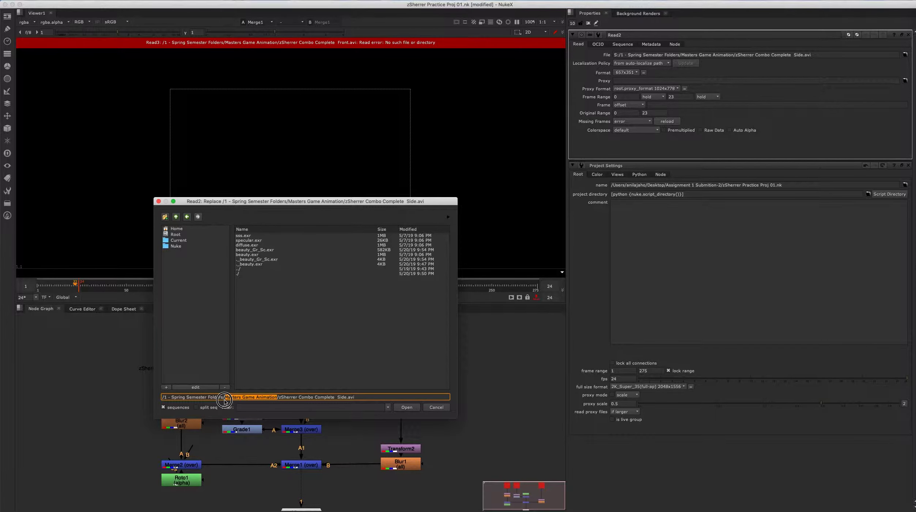
{"action": "type", "text": "Medi"}
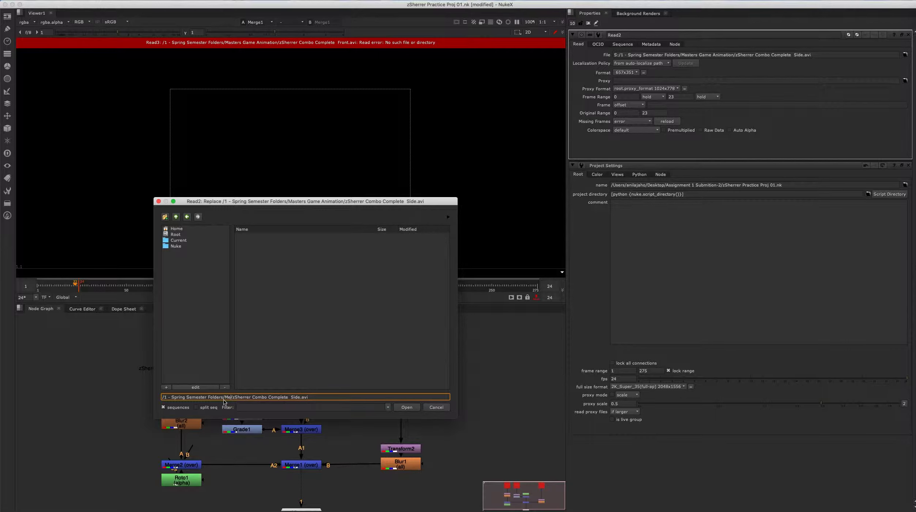
{"action": "type", "text": "a"}
{"action": "left_click_drag", "start_coordinate": [225, 400], "coordinate": [162, 397]}
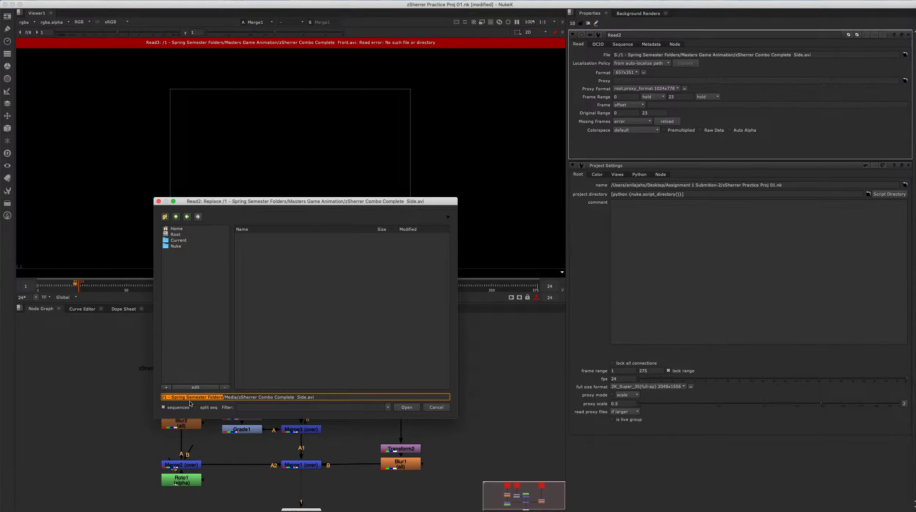
{"action": "key", "text": "BackSpace"}
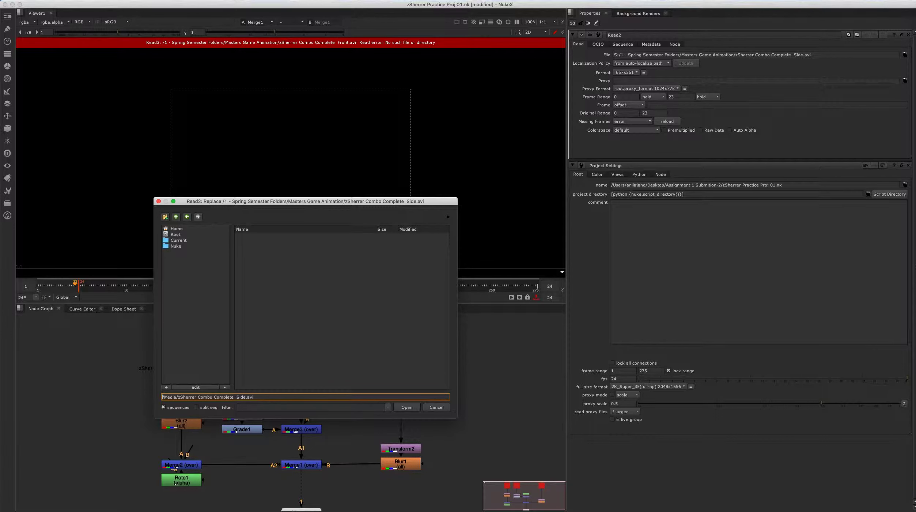
Step: Prefix Read2's path with a dot to make it start with ./Media/, and load the side AVI from there
{"action": "left_click", "coordinate": [915, 19]}
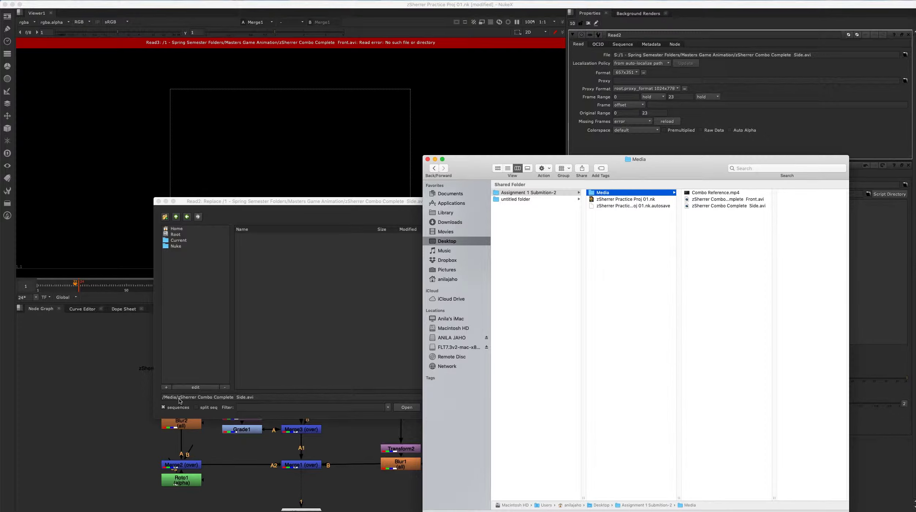
{"action": "left_click", "coordinate": [163, 398]}
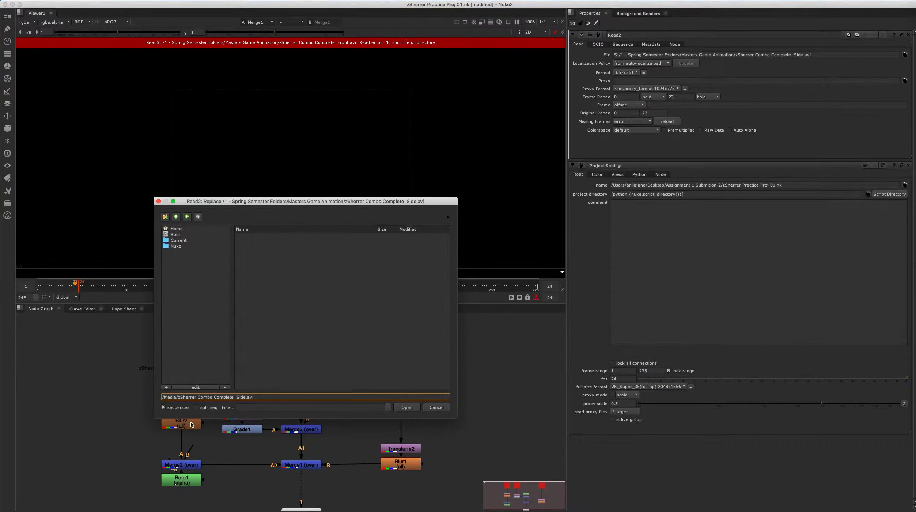
{"action": "type", "text": "."}
{"action": "left_click", "coordinate": [406, 407]}
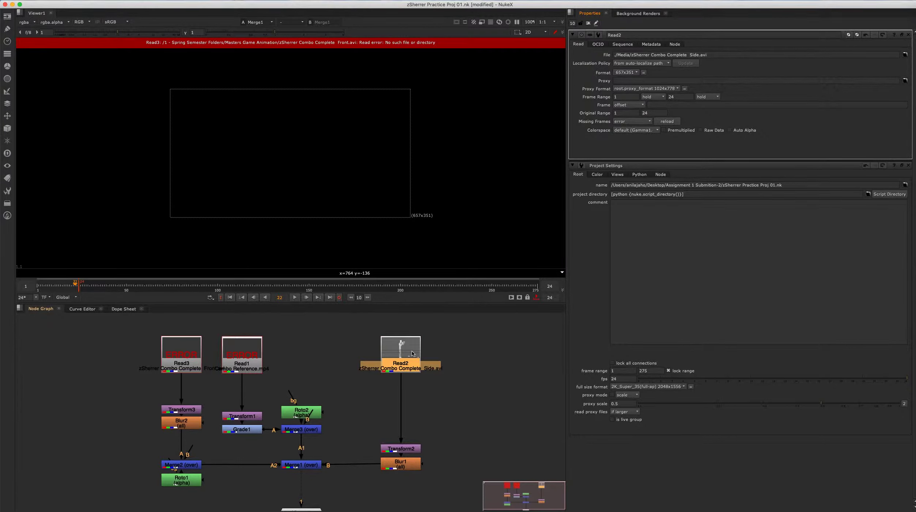
Step: Open Read1's properties and change its file path to ./Media/Combo Reference.mp4
{"action": "left_click", "coordinate": [243, 354]}
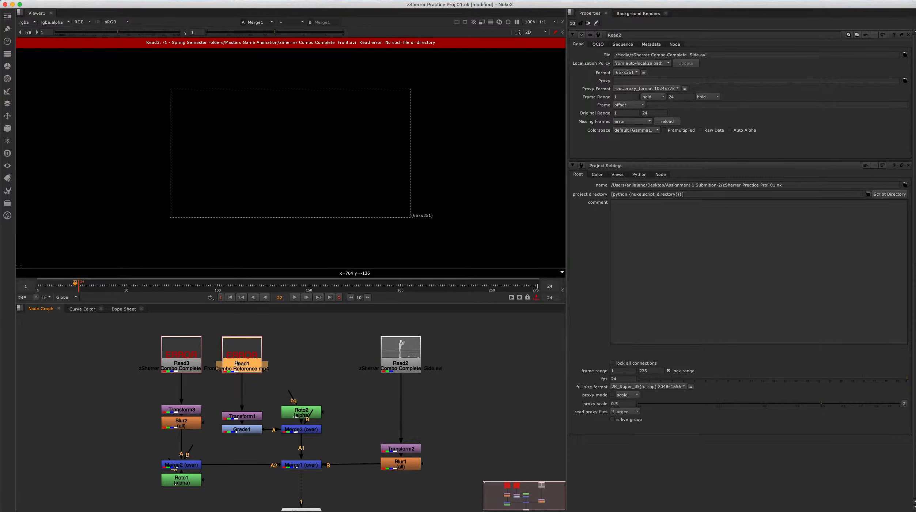
{"action": "double_click", "coordinate": [238, 363]}
{"action": "left_click_drag", "start_coordinate": [791, 55], "coordinate": [621, 55]}
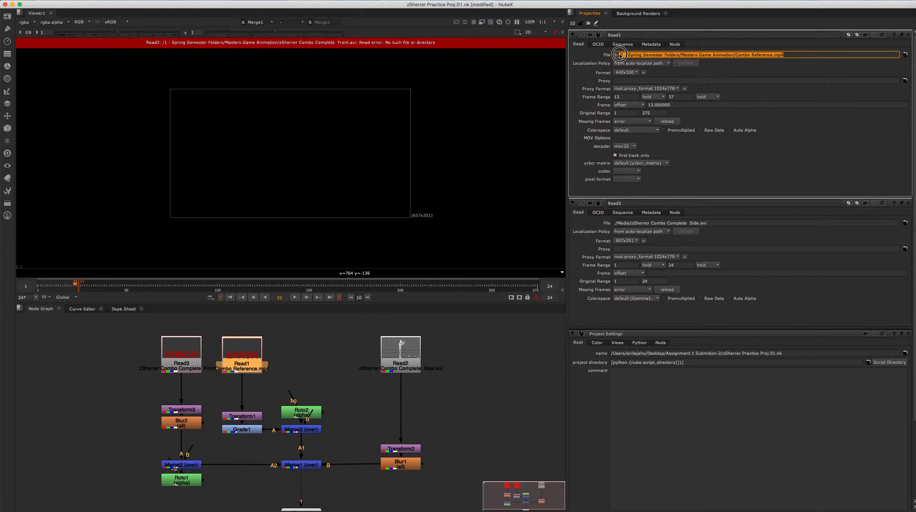
{"action": "left_click", "coordinate": [732, 56]}
{"action": "left_click_drag", "start_coordinate": [733, 56], "coordinate": [603, 56]}
{"action": "type", "text": "Medi"}
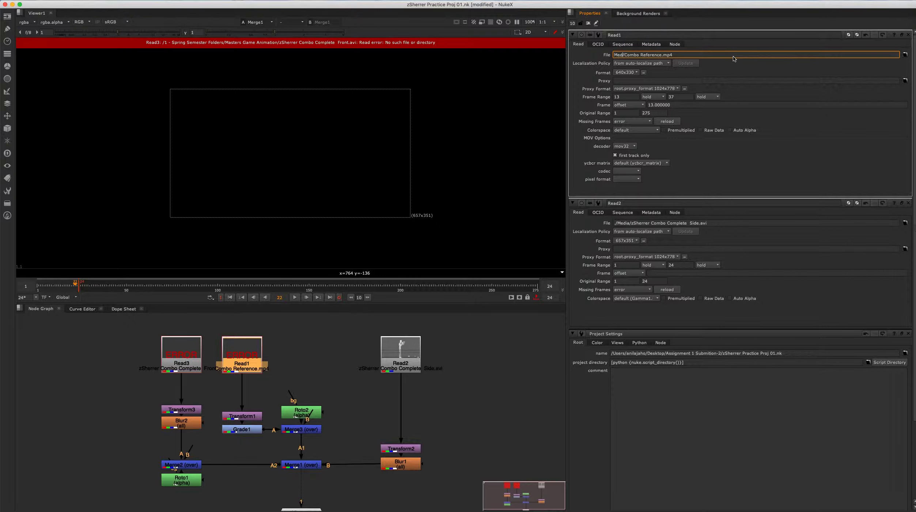
{"action": "type", "text": "a"}
{"action": "key", "text": "Home"}
{"action": "type", "text": "/"}
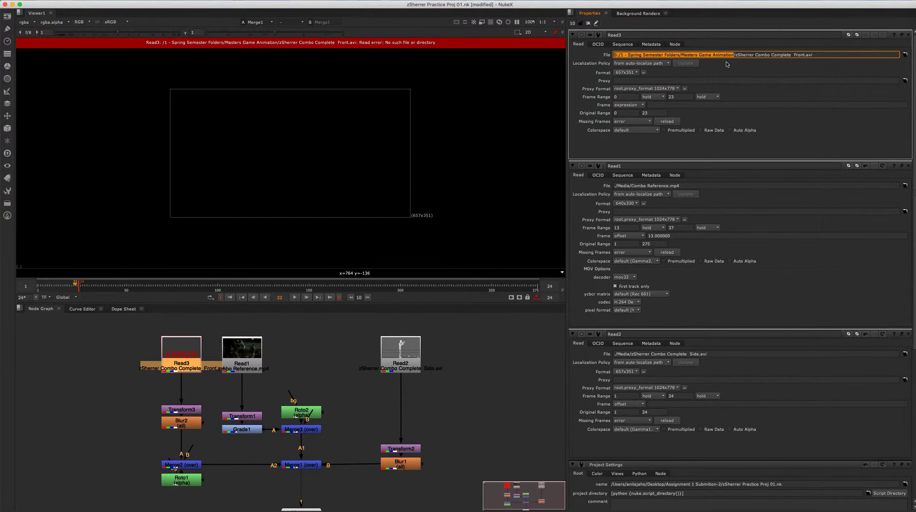
Step: Replace the folders in Read3's file path with ./Media/, keeping the front Combo Complete AVI file name
{"action": "type", "text": "Media"}
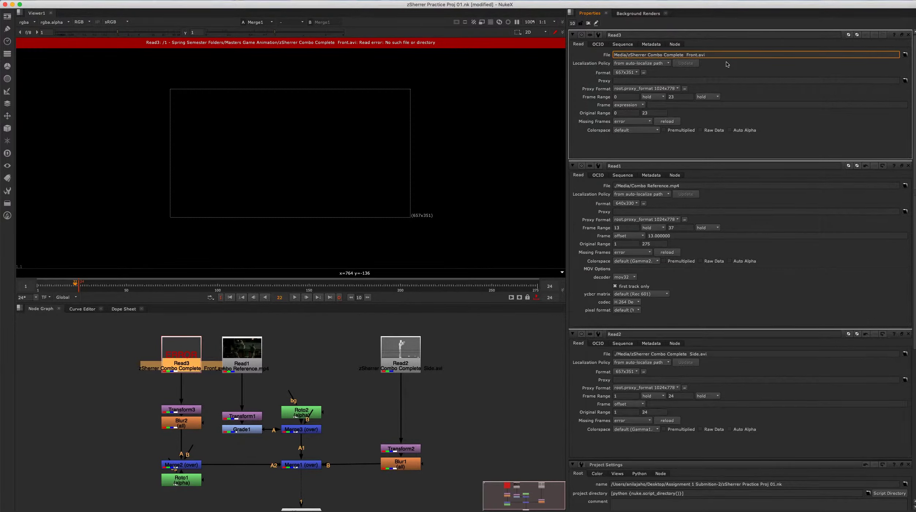
{"action": "key", "text": "Home"}
{"action": "type", "text": "./"}
{"action": "key", "text": "Return"}
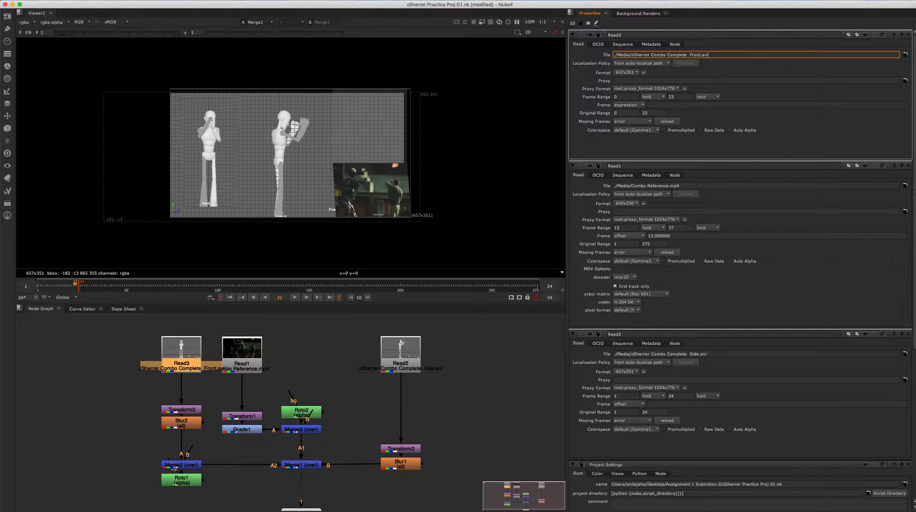
Step: Save the script, accepting the encrypted non-commercial .nknc format
{"action": "left_click", "coordinate": [78, 1]}
{"action": "left_click", "coordinate": [90, 36]}
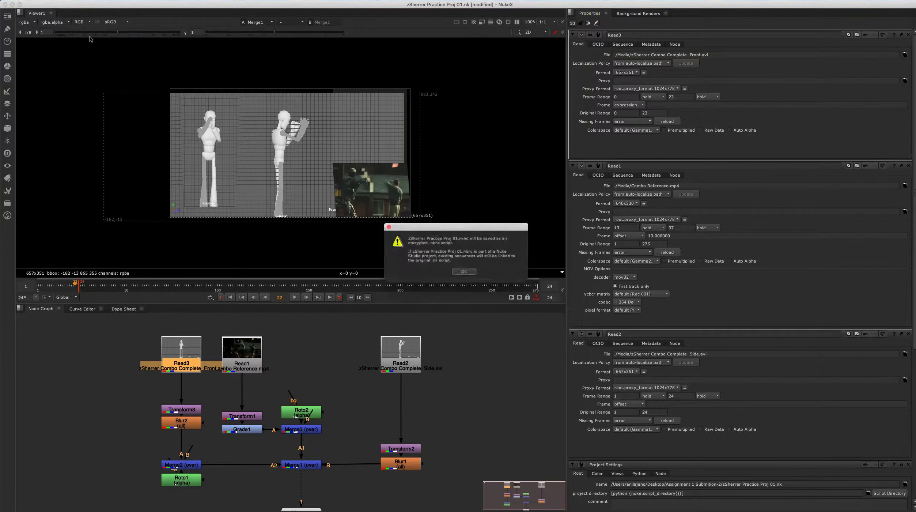
{"action": "left_click", "coordinate": [467, 274]}
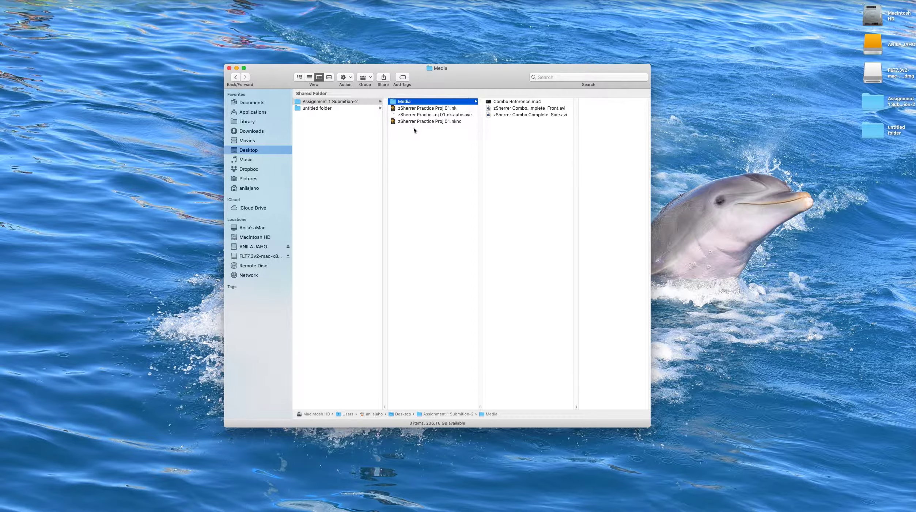
Step: From Finder, open the Practice Proj 01.nknc script with NukeX11.3v4 Non-commercial, acknowledging the licence notice and allowing incoming network connections
{"action": "right_click", "coordinate": [405, 121]}
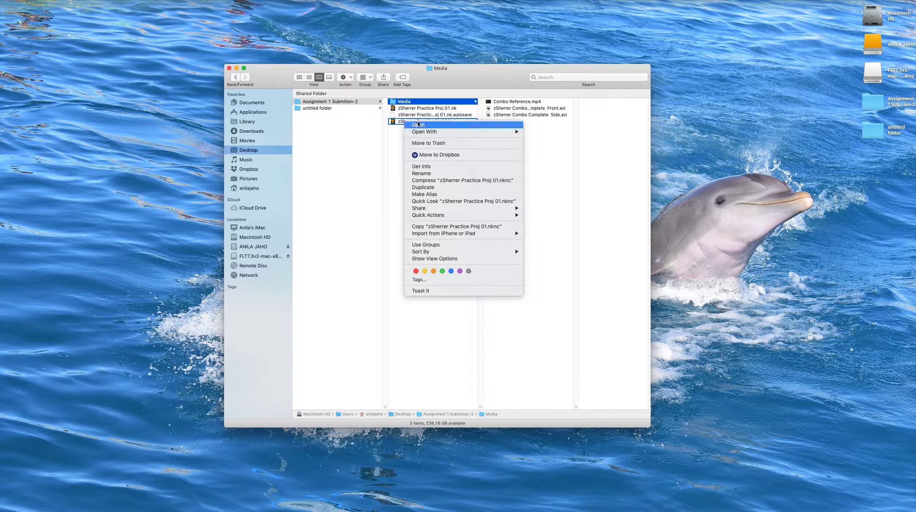
{"action": "mouse_move", "coordinate": [423, 131]}
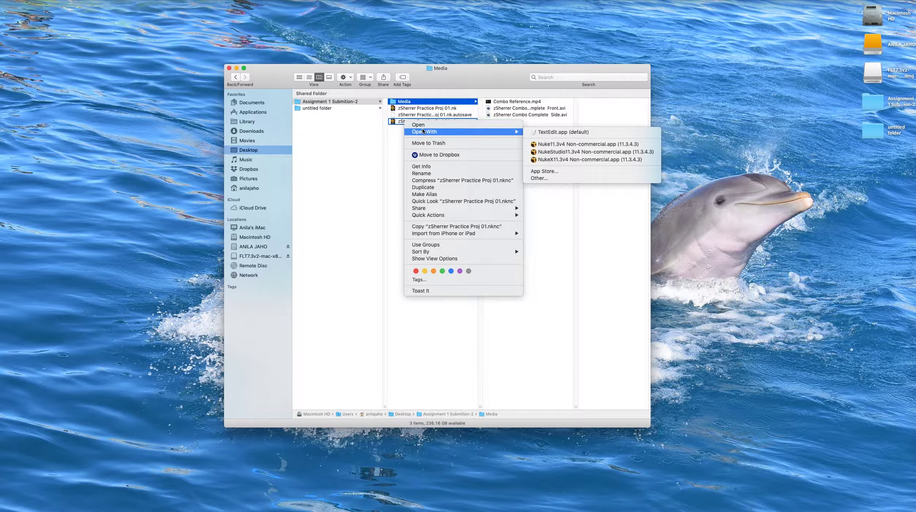
{"action": "left_click", "coordinate": [572, 160]}
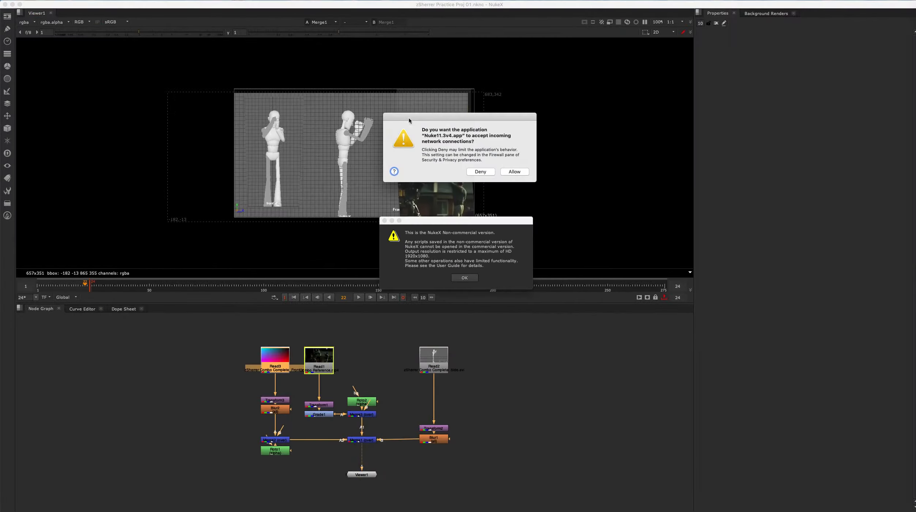
{"action": "left_click", "coordinate": [464, 277]}
{"action": "left_click", "coordinate": [516, 172]}
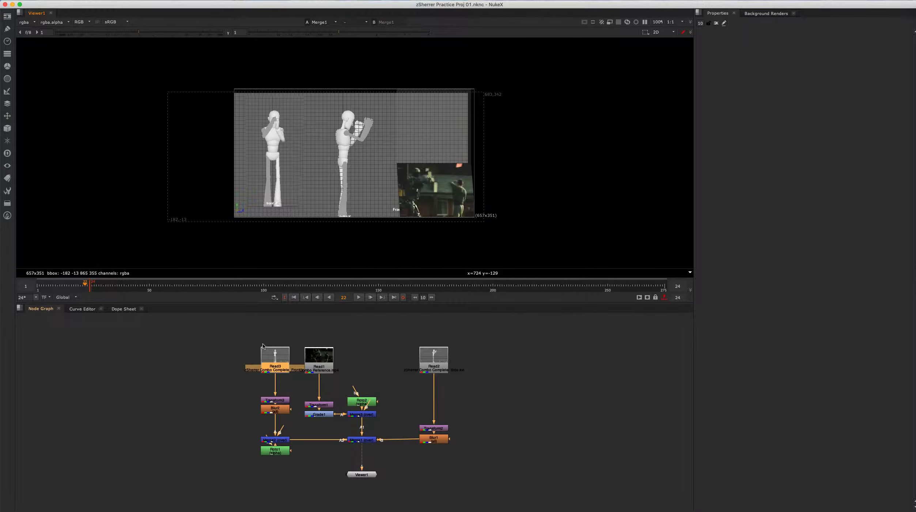
Step: In Finder, create a new folder named NukeFiles inside the Assignment 1 Submition-2 folder
{"action": "left_click", "coordinate": [905, 28]}
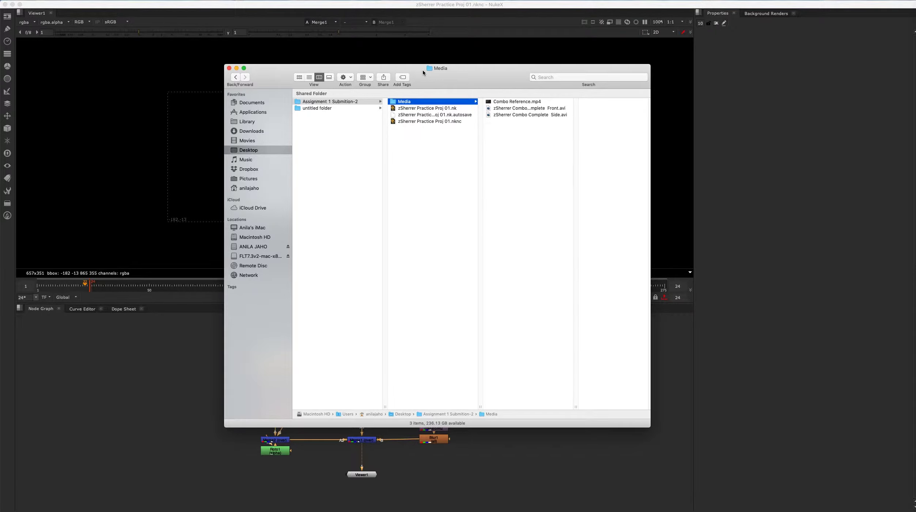
{"action": "left_click_drag", "start_coordinate": [422, 69], "coordinate": [427, 69]}
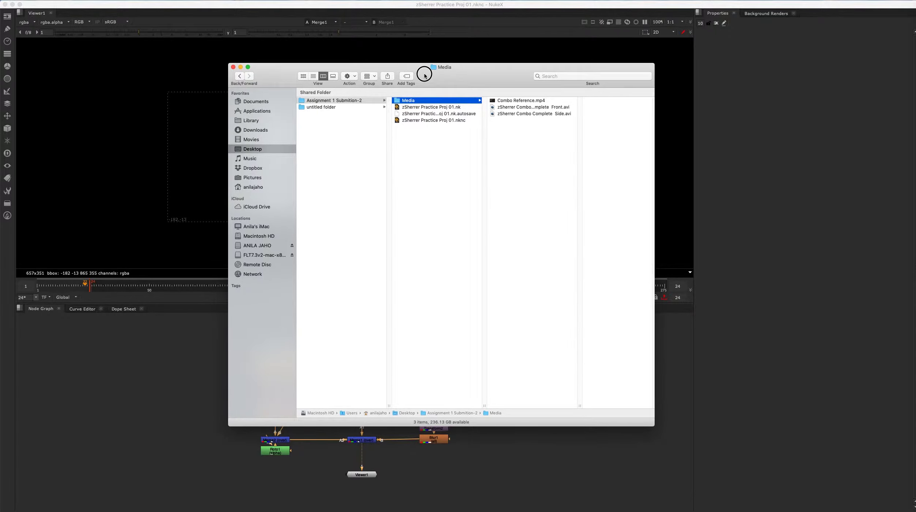
{"action": "right_click", "coordinate": [411, 139]}
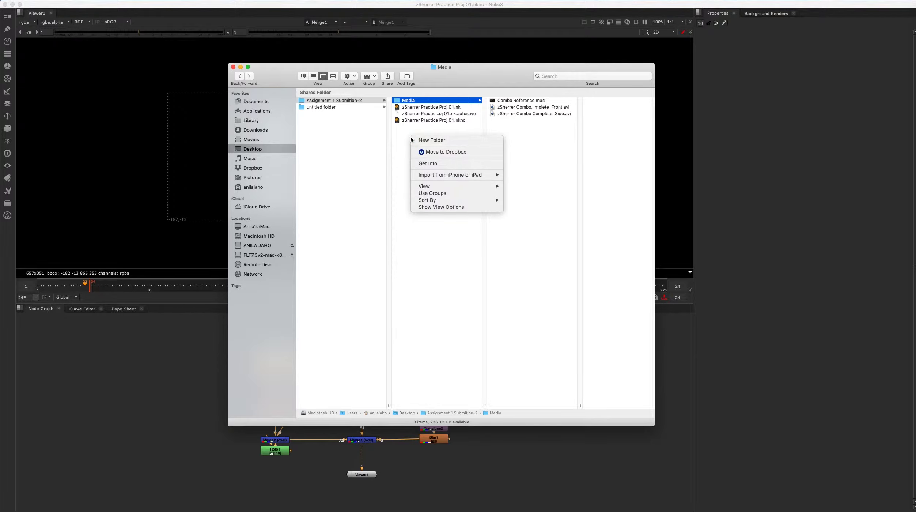
{"action": "left_click", "coordinate": [434, 141]}
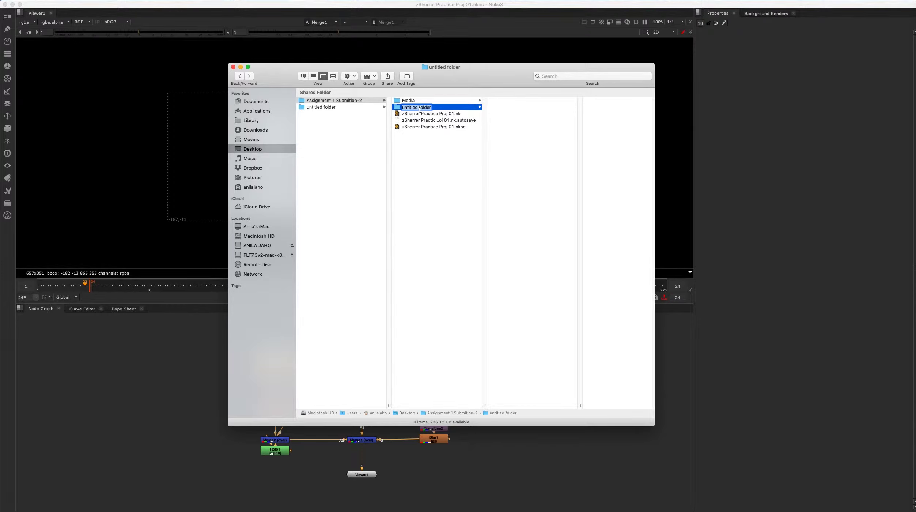
{"action": "type", "text": "NukeFiles"}
{"action": "key", "text": "Return"}
Step: Move the .nk, .nk.autosave and .nknc Practice Proj 01 files into the NukeFiles folder and open that folder
{"action": "left_click", "coordinate": [423, 114]}
{"action": "left_click", "coordinate": [425, 127], "text": "shift"}
{"action": "left_click_drag", "start_coordinate": [400, 116], "coordinate": [412, 107]}
{"action": "left_click", "coordinate": [479, 107]}
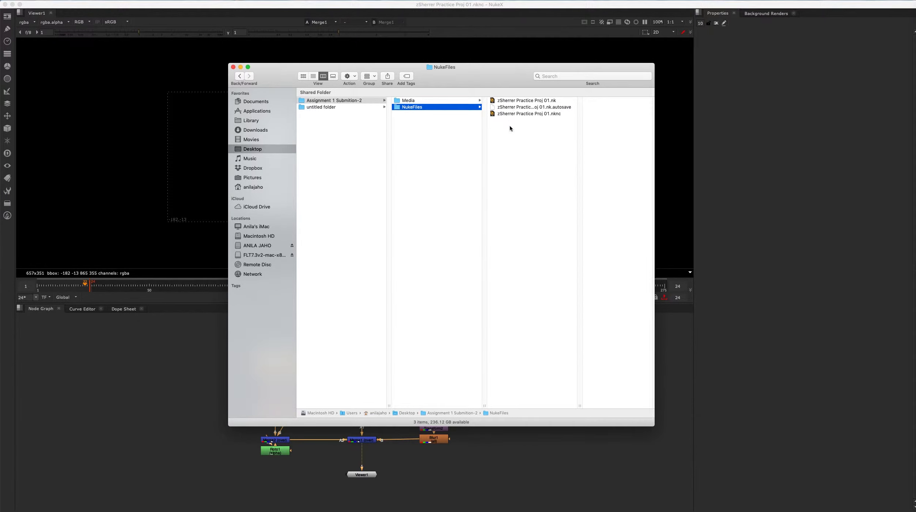
Step: Move the original Practice Proj 01.nk file from the NukeFiles folder to the Trash
{"action": "left_click", "coordinate": [519, 101]}
{"action": "right_click", "coordinate": [453, 98]}
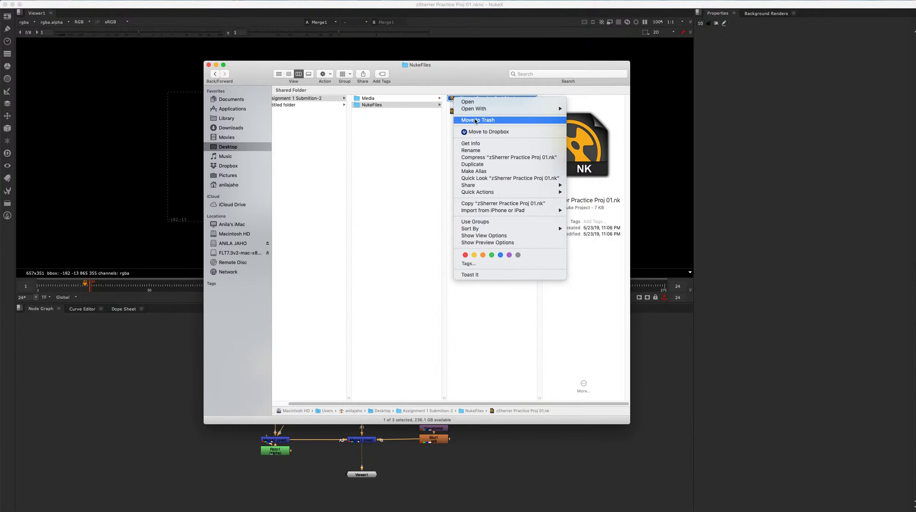
{"action": "left_click", "coordinate": [473, 120]}
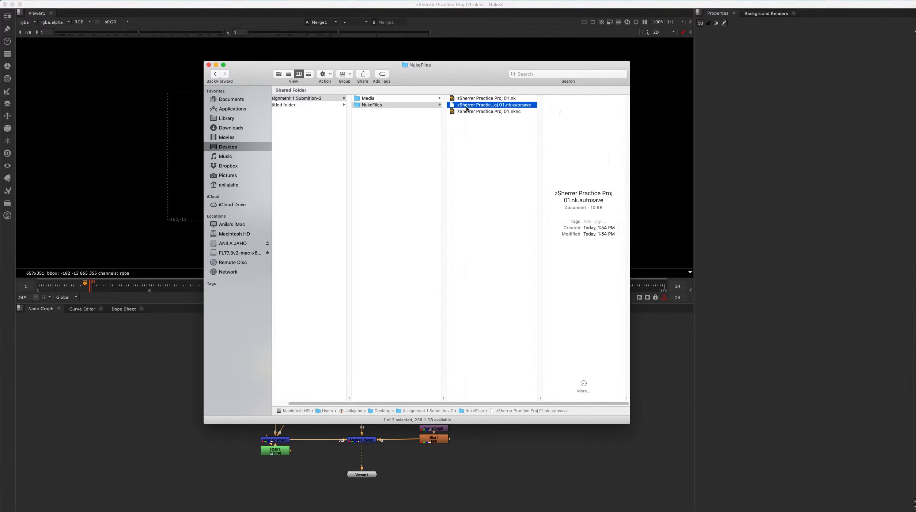
Step: Open the .nknc script from NukeFiles in NukeX11.3v4 Non-commercial, allowing network connections, restoring the untitled autosave and acknowledging the licence notice
{"action": "left_click", "coordinate": [453, 106]}
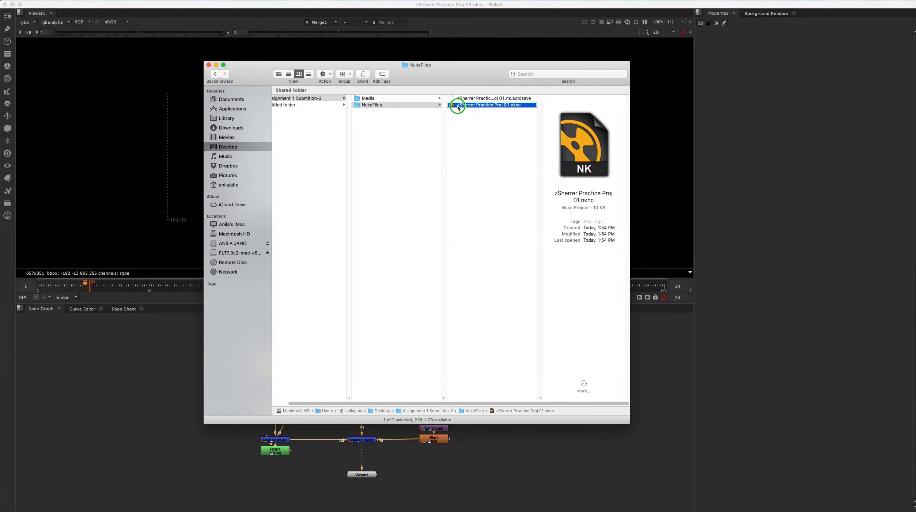
{"action": "right_click", "coordinate": [453, 108]}
{"action": "mouse_move", "coordinate": [519, 116]}
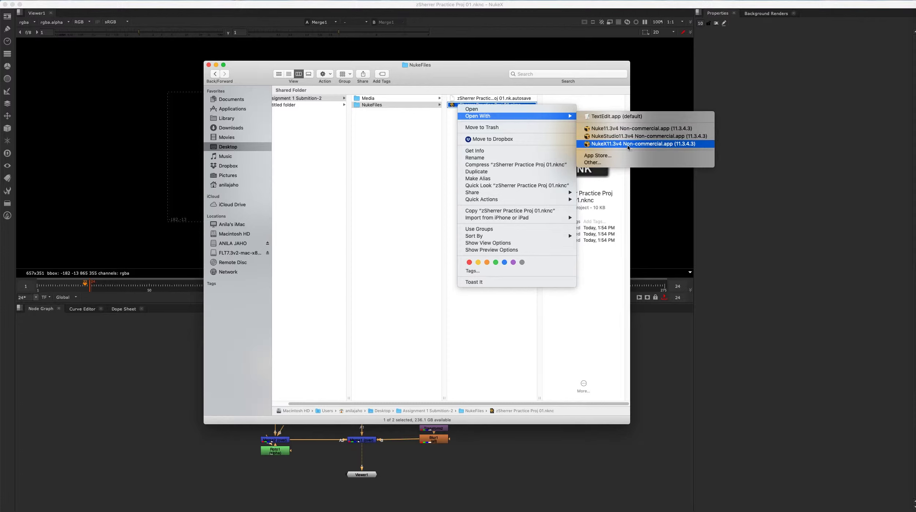
{"action": "left_click", "coordinate": [602, 145]}
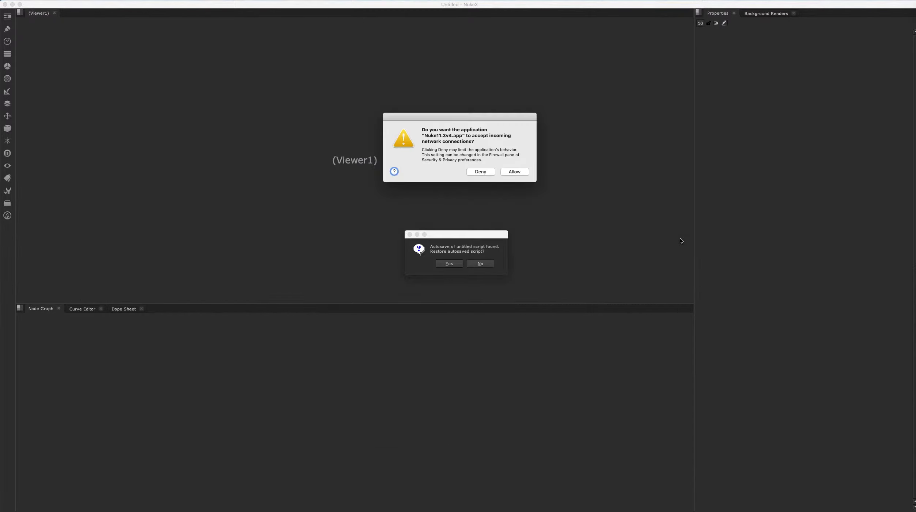
{"action": "left_click", "coordinate": [522, 173]}
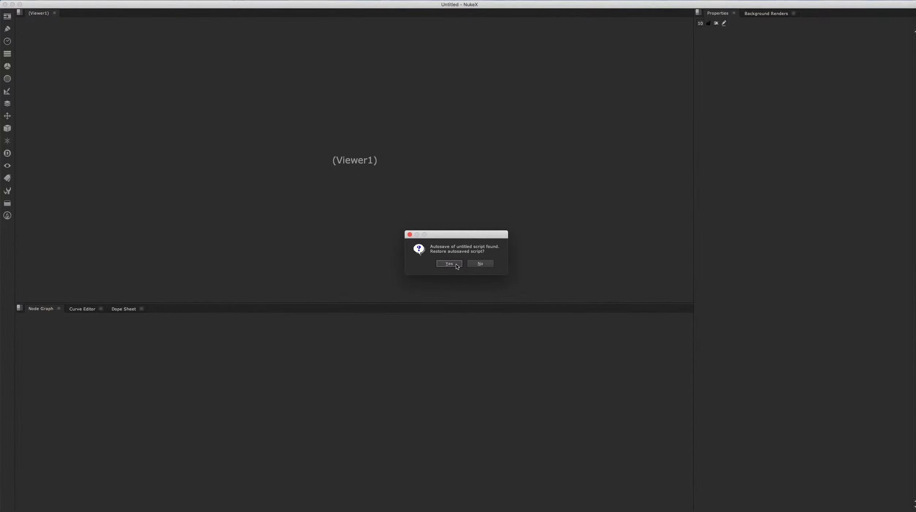
{"action": "left_click", "coordinate": [450, 263]}
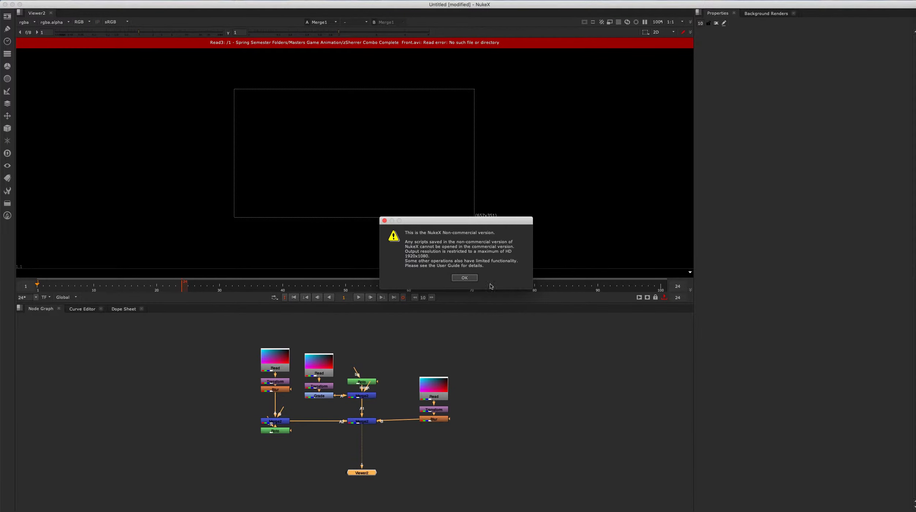
{"action": "left_click", "coordinate": [464, 278]}
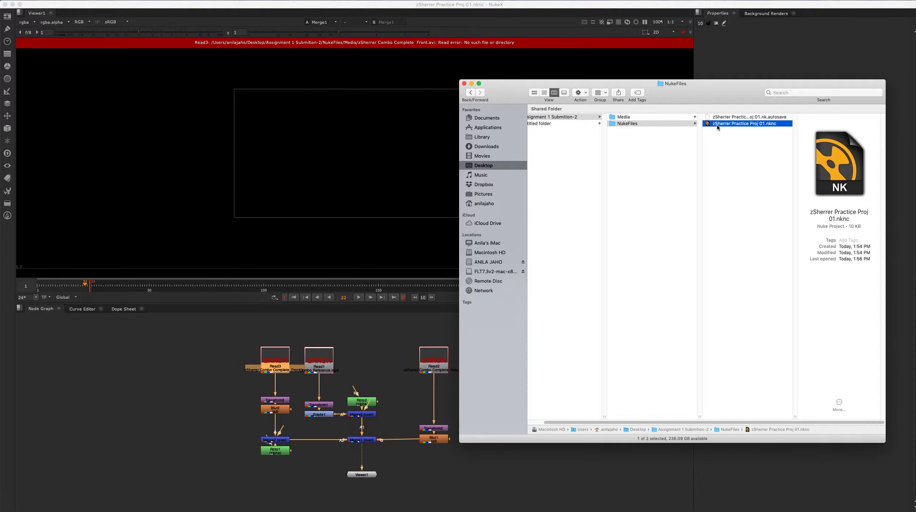
Step: Examine where the .nknc script sits in the NukeFiles folder relative to the Media folder
{"action": "left_click", "coordinate": [717, 125]}
{"action": "left_click", "coordinate": [706, 124]}
{"action": "left_click_drag", "start_coordinate": [709, 123], "coordinate": [729, 134]}
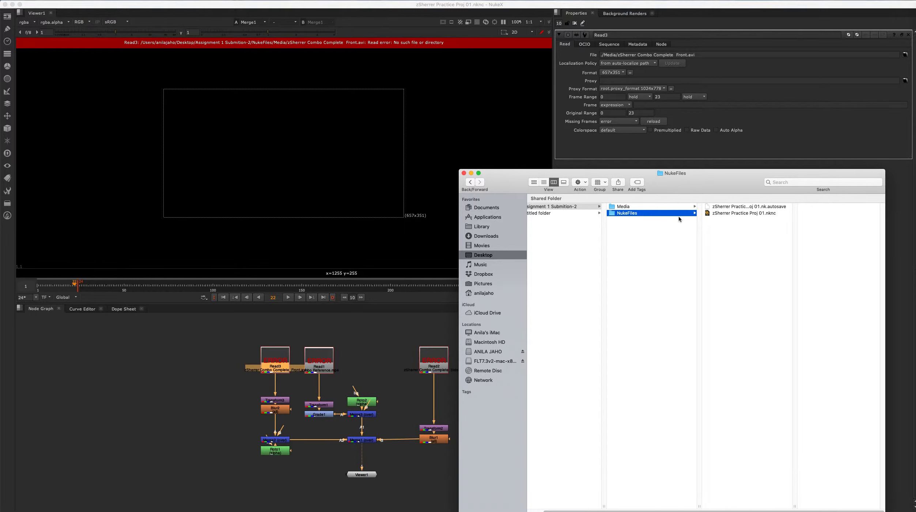
Step: Compare the contents of the sibling Media and NukeFiles folders to work out the relative path between them
{"action": "left_click", "coordinate": [611, 207]}
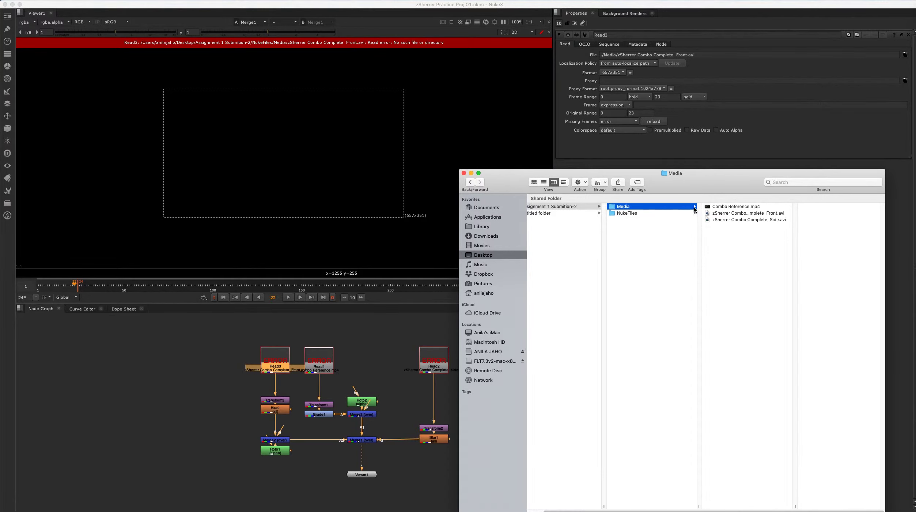
{"action": "left_click", "coordinate": [629, 214]}
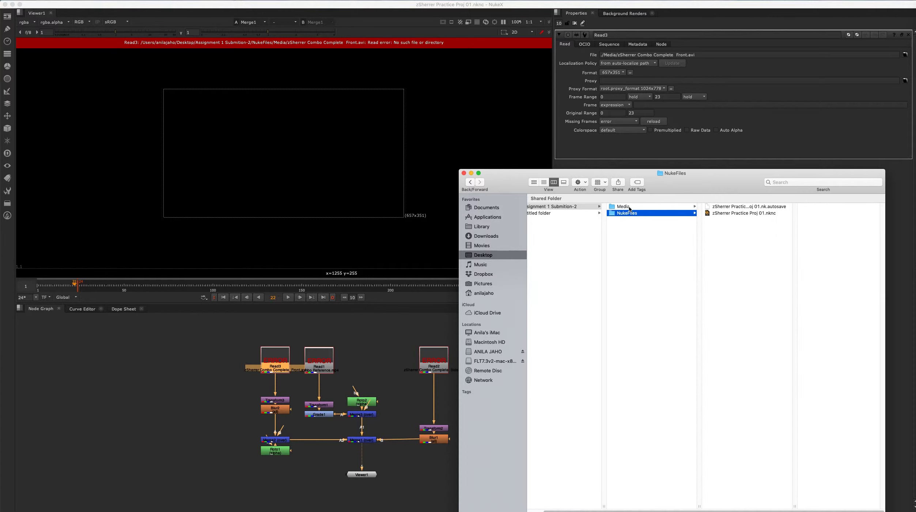
{"action": "left_click", "coordinate": [613, 207]}
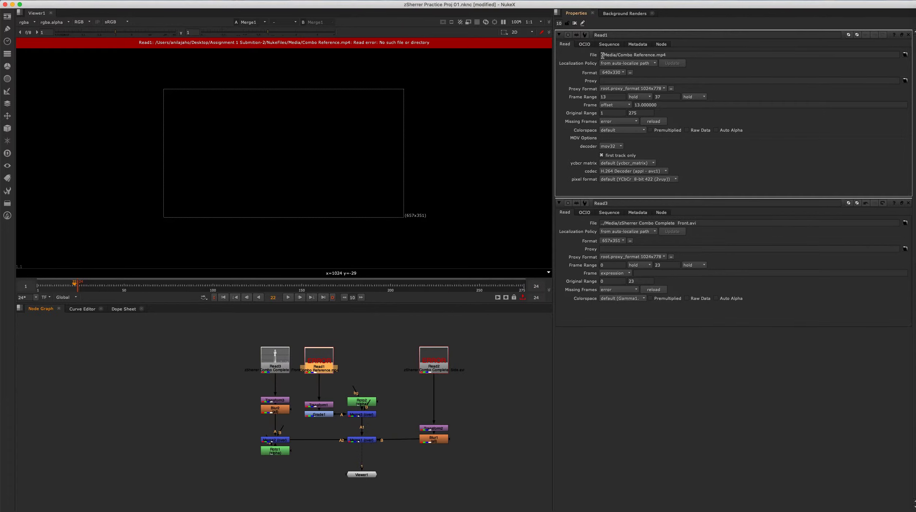
Step: Set the Read1 node's file path to ../Media/Combo Reference.mp4 so it looks one folder above the script
{"action": "left_click", "coordinate": [602, 55]}
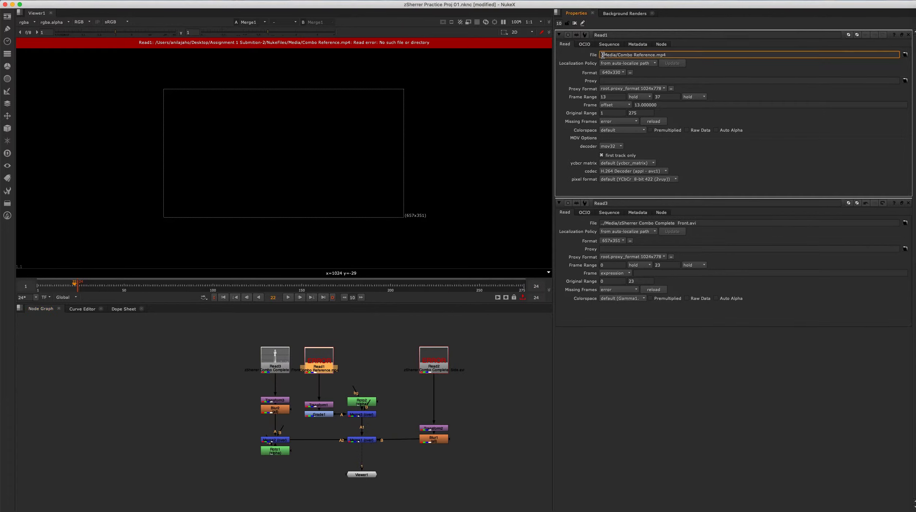
{"action": "type", "text": ".."}
{"action": "left_click_drag", "start_coordinate": [606, 56], "coordinate": [600, 56]}
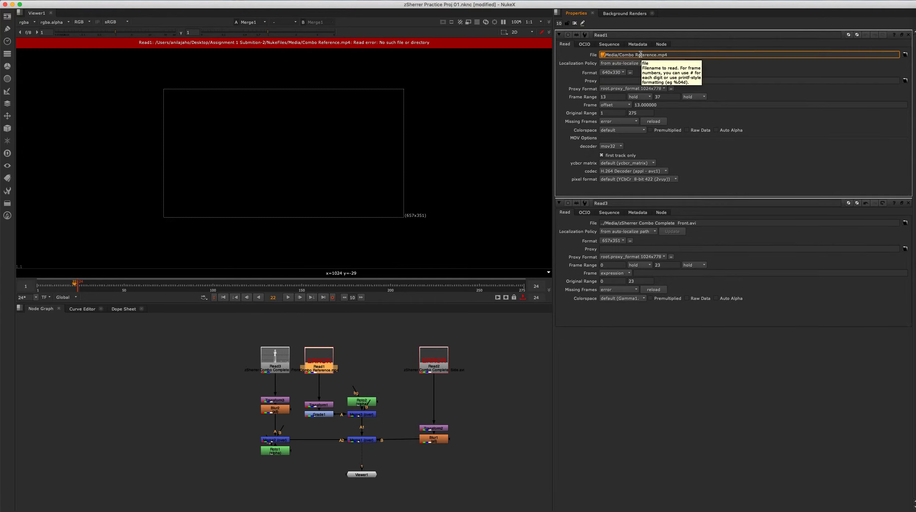
{"action": "left_click_drag", "start_coordinate": [638, 55], "coordinate": [670, 54]}
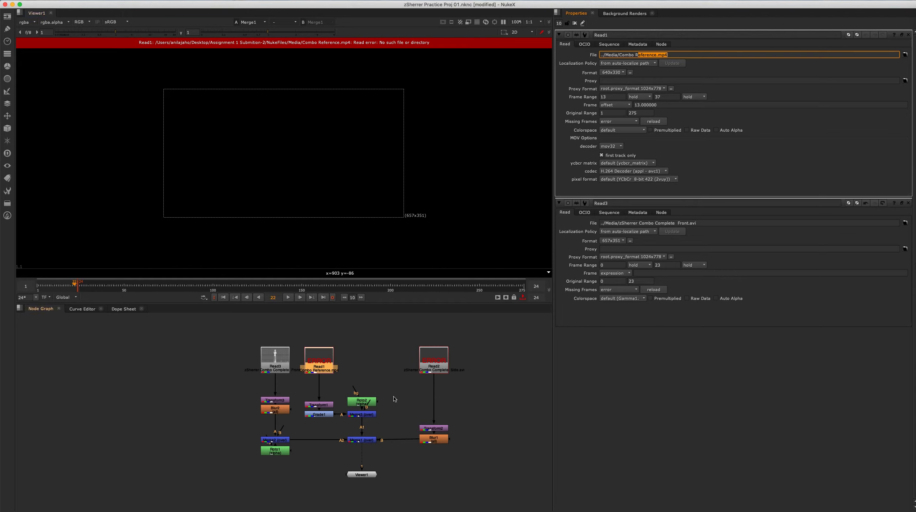
Step: Open the Read2 node's properties and make its Side.avi file path start with ../Media/
{"action": "left_click", "coordinate": [435, 361]}
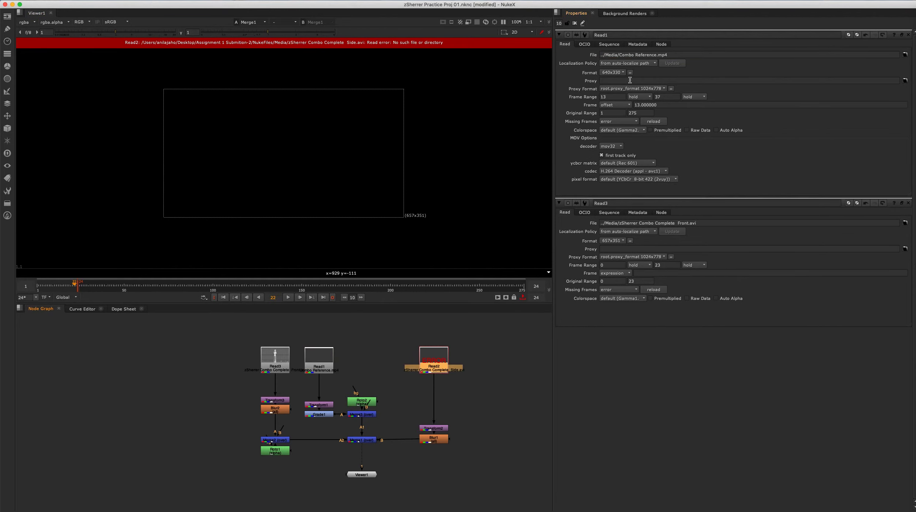
{"action": "double_click", "coordinate": [441, 362]}
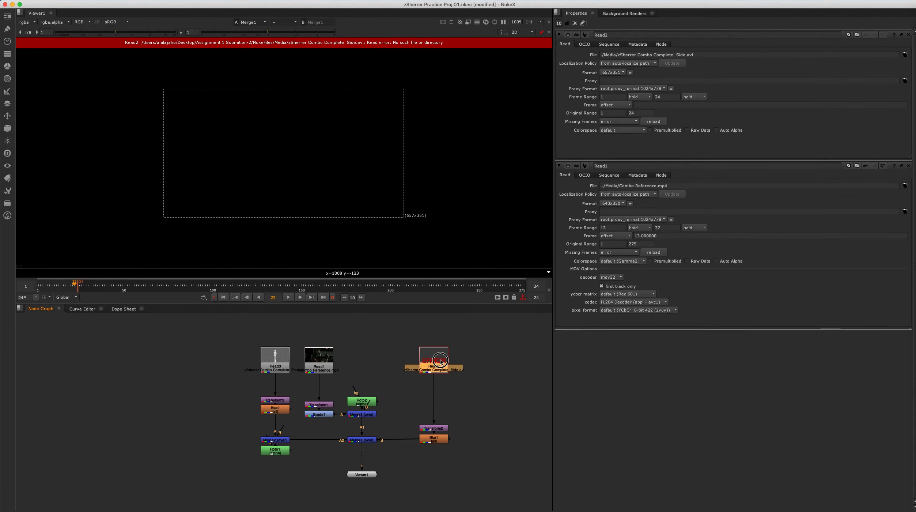
{"action": "left_click", "coordinate": [601, 54]}
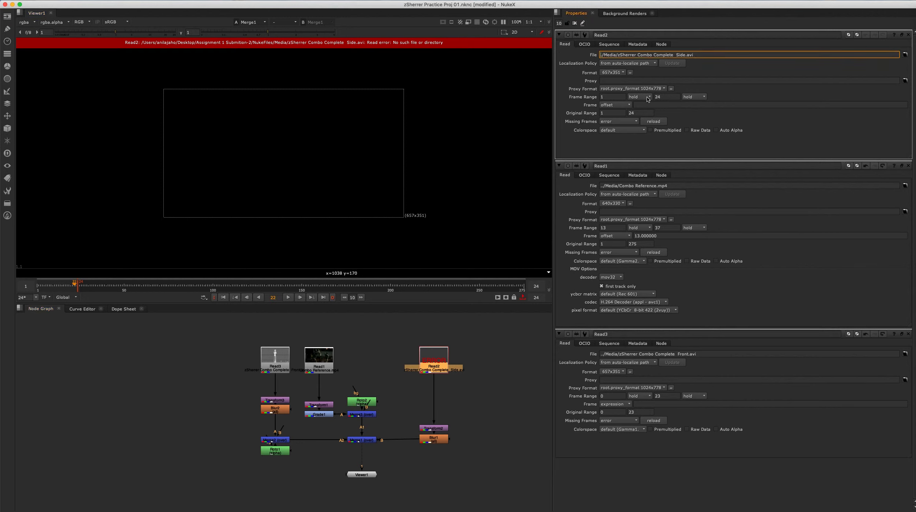
{"action": "type", "text": "."}
{"action": "key", "text": "Return"}
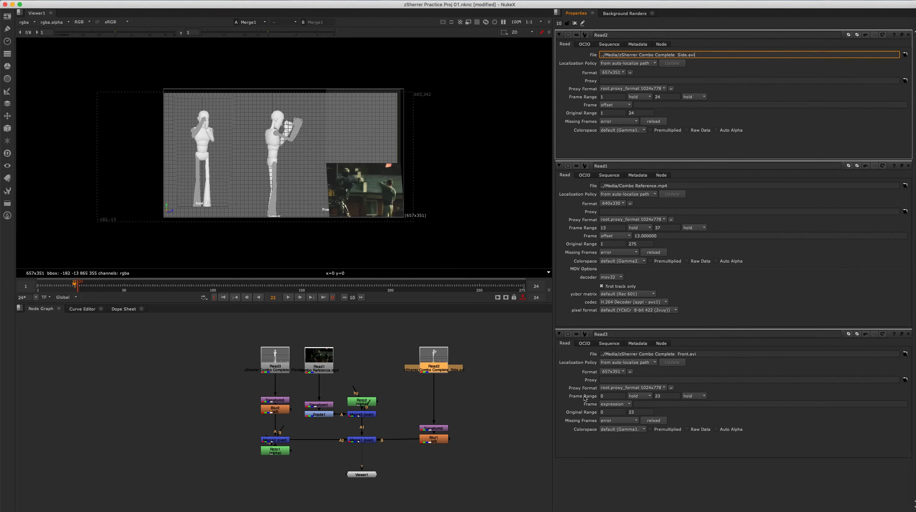